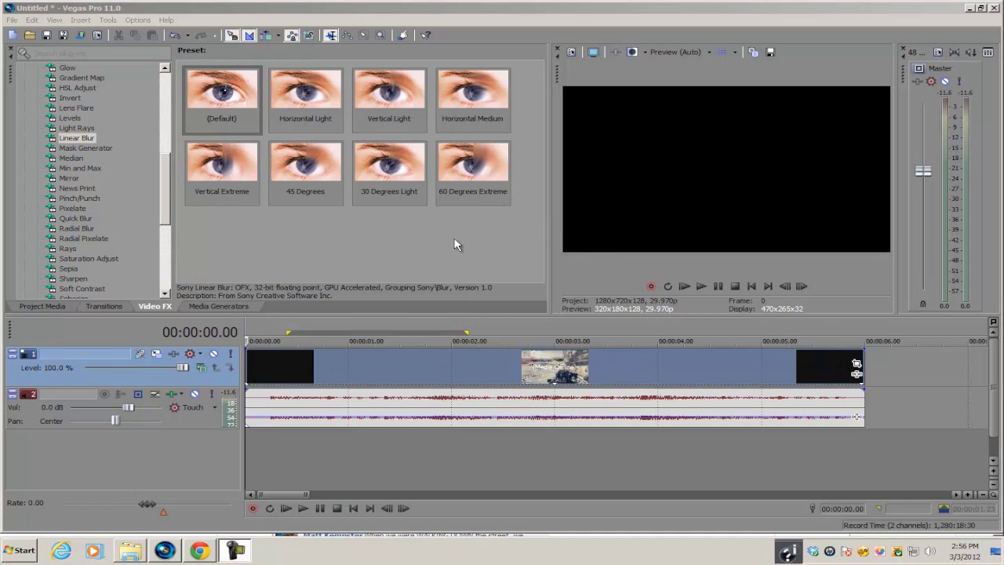
Insert a new video track and paste a copy of the gameplay clip onto it
left_click(259, 363)
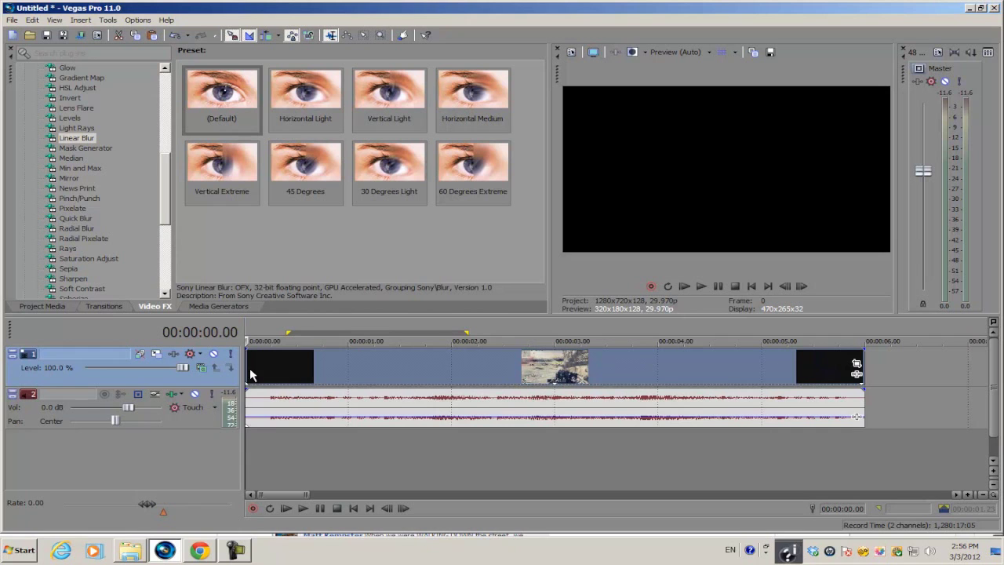
right_click(282, 449)
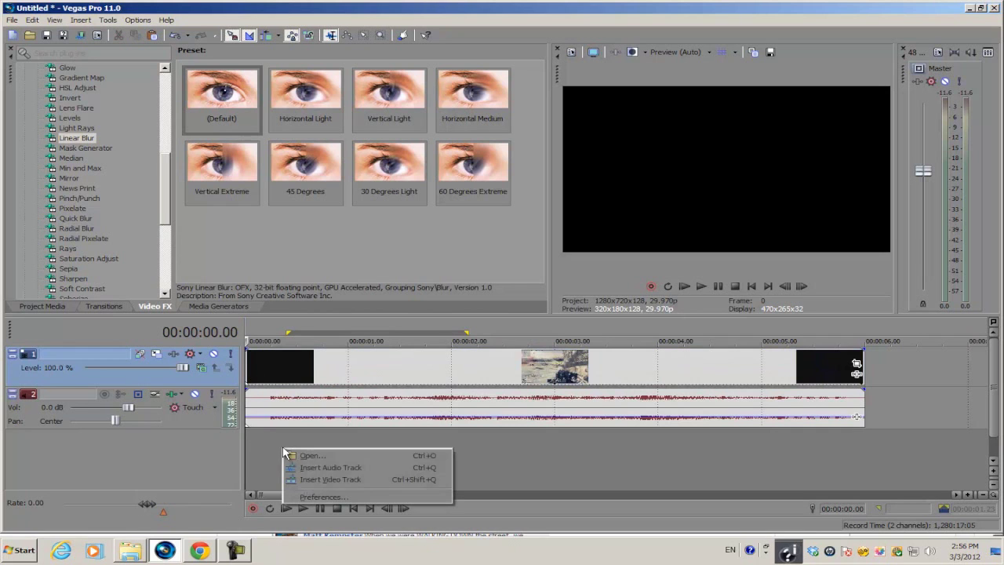
left_click(300, 472)
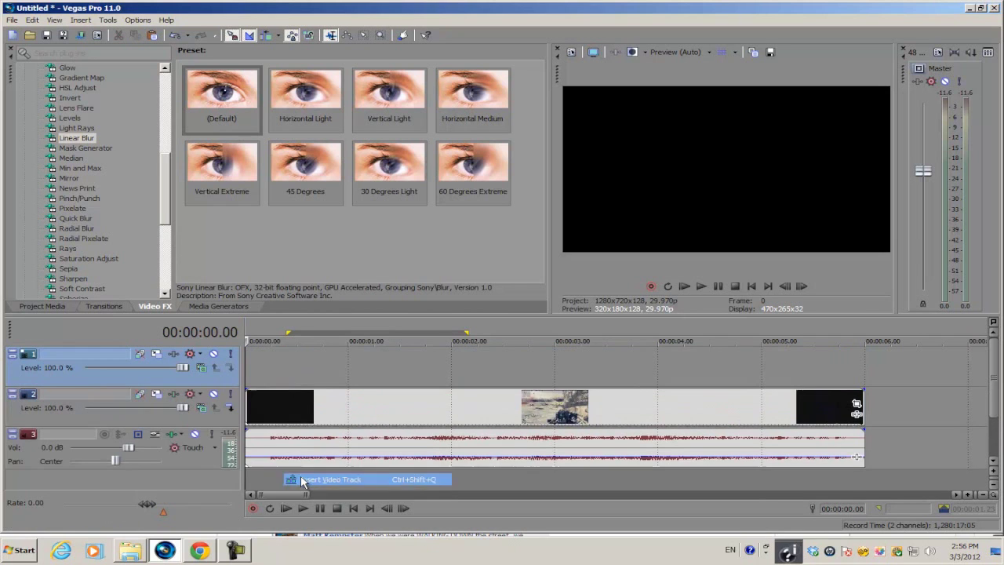
right_click(285, 403)
left_click(312, 197)
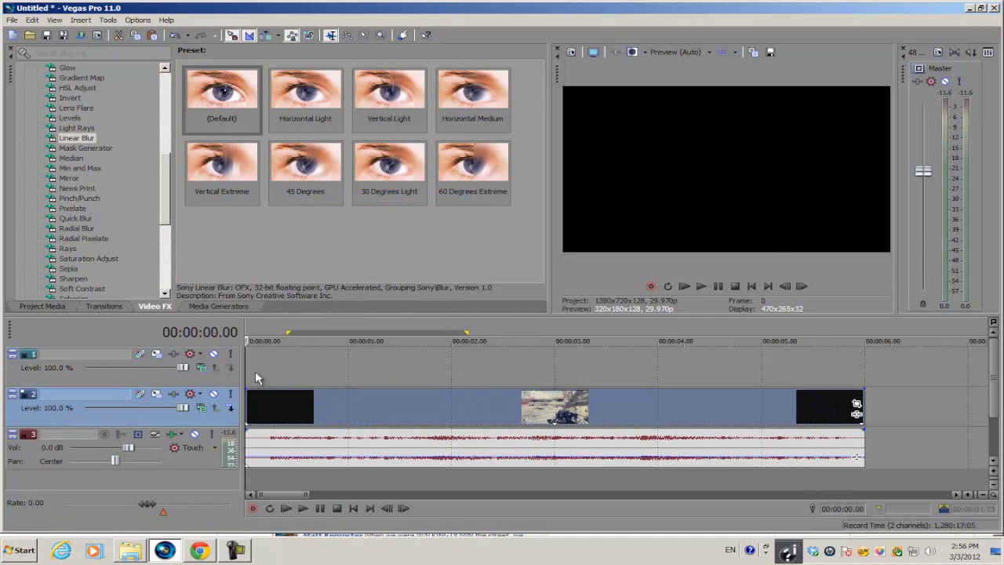
right_click(254, 374)
left_click(278, 379)
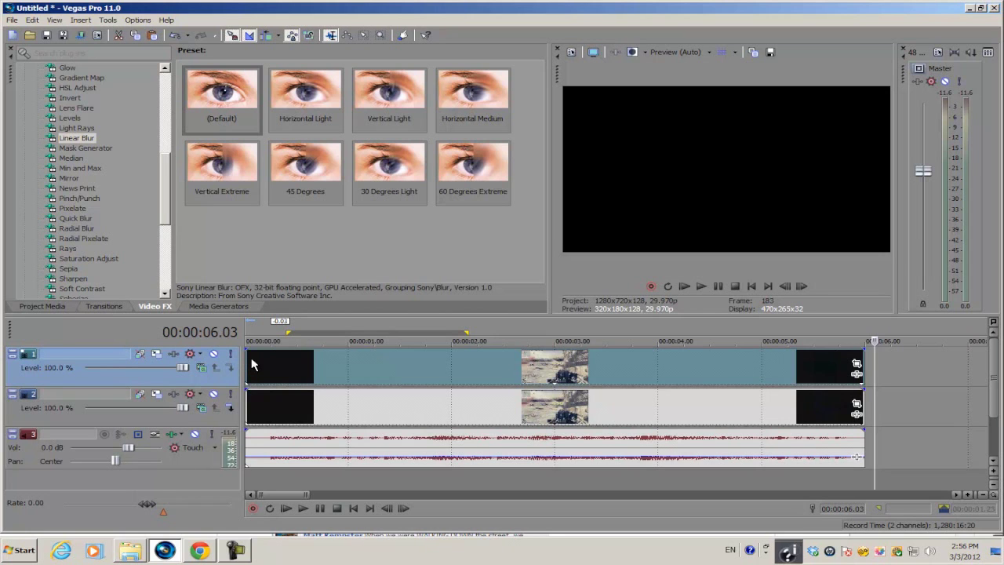
Move the playhead to frame 23, then step back two frames
left_click(249, 358)
left_click(326, 359)
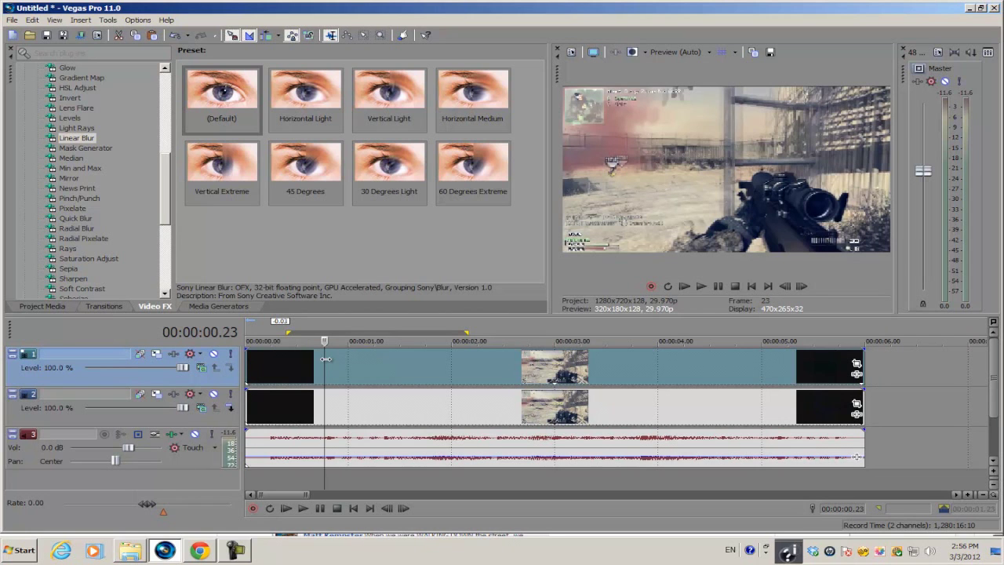
left_click(786, 286)
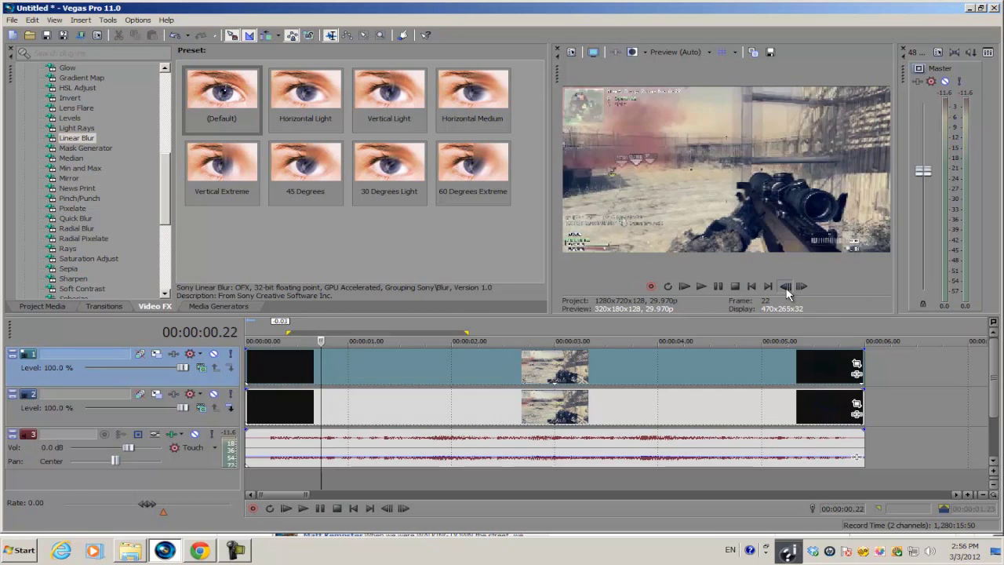
left_click(787, 286)
left_click(787, 286)
left_click(786, 287)
left_click(786, 286)
left_click(787, 287)
Step to frame 28 (00:00:00.28) and drag marker 1 onto it
left_click_drag(800, 289, 806, 288)
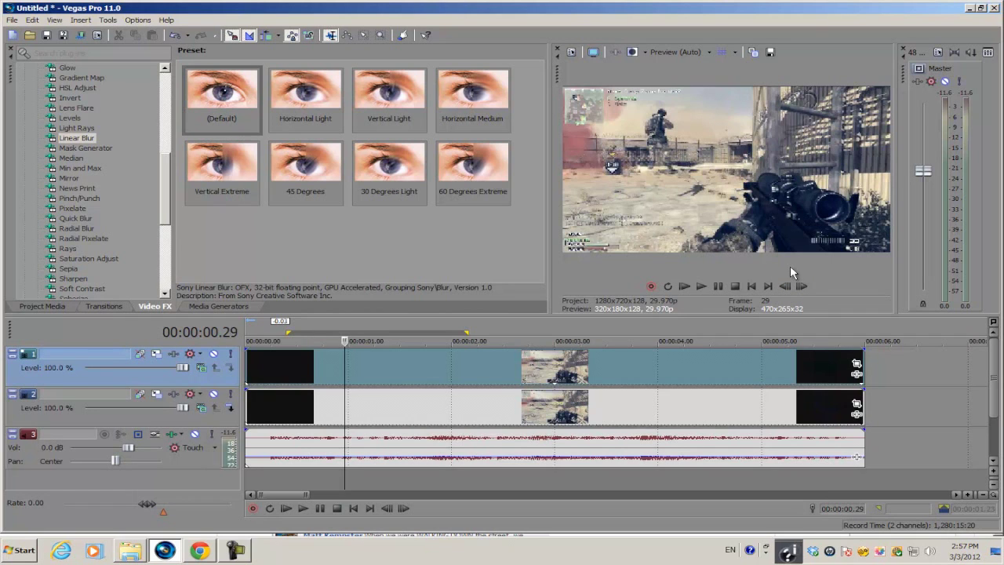
left_click(795, 287)
left_click(795, 287)
left_click(787, 287)
left_click(788, 288)
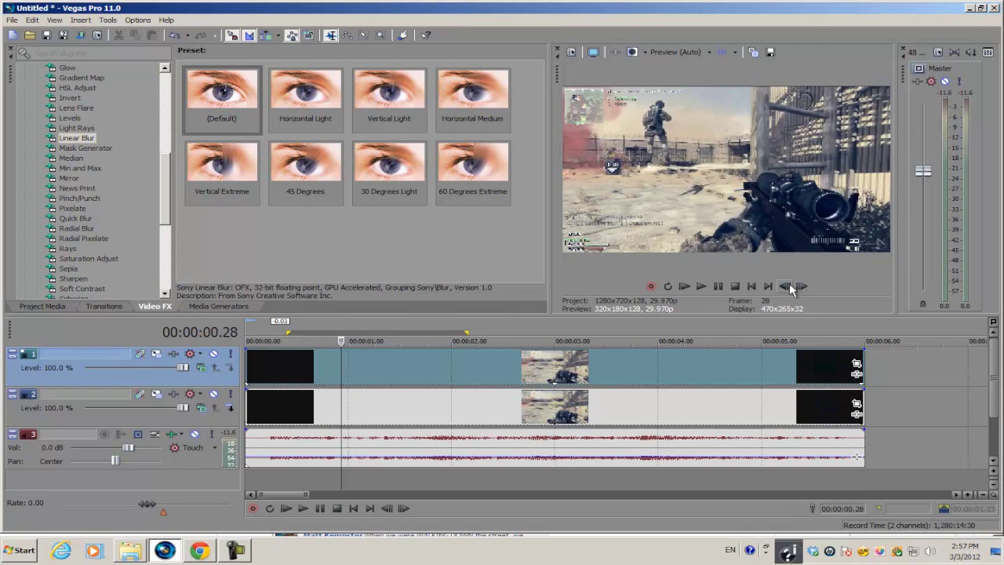
left_click(788, 288)
left_click(787, 287)
left_click(795, 287)
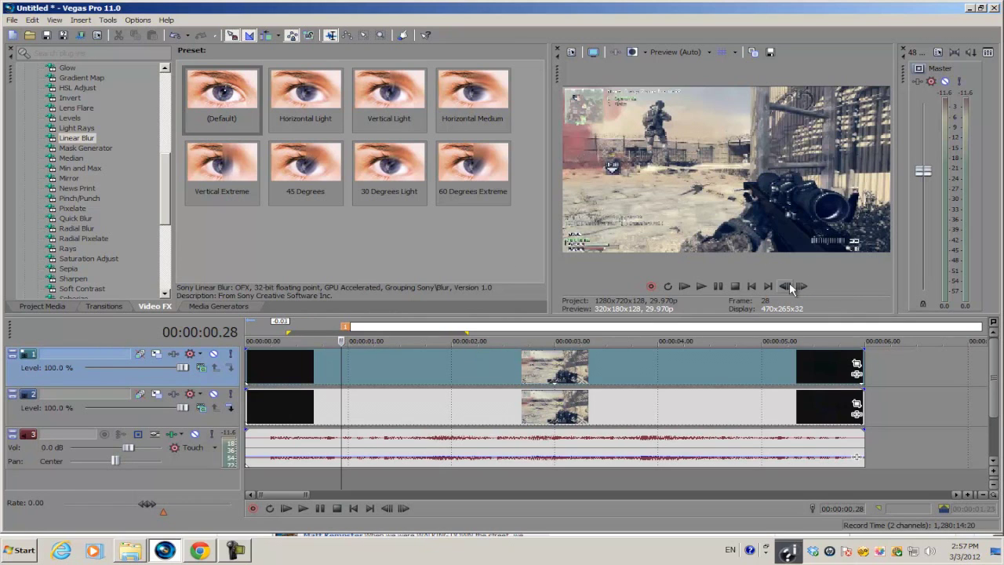
mouse_move(345, 326)
left_mouse_down()
mouse_move(308, 331)
mouse_move(347, 329)
left_mouse_up()
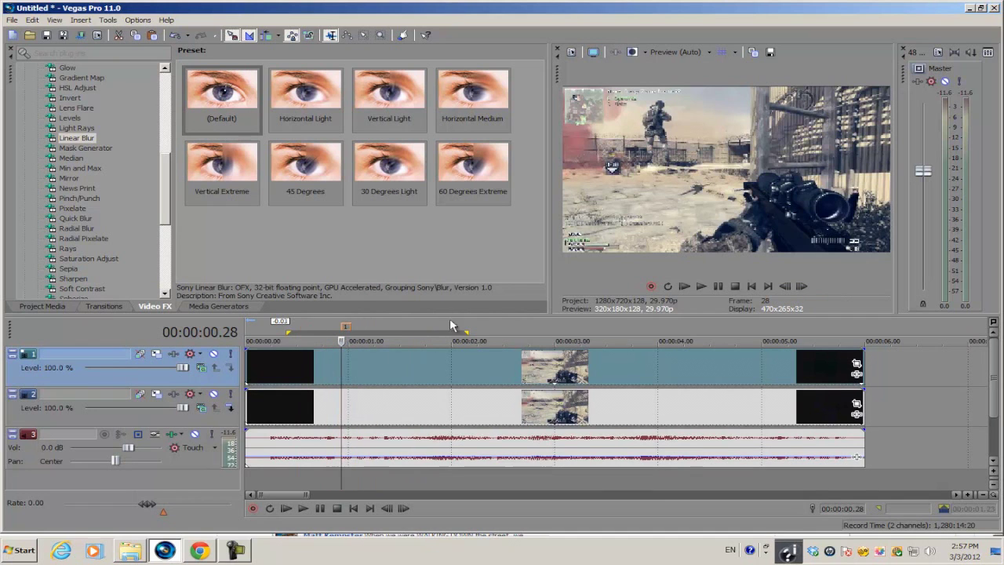
Add marker 2 at 00:00:01.12, then return the playhead to frame 28
left_click(801, 287)
key("space")
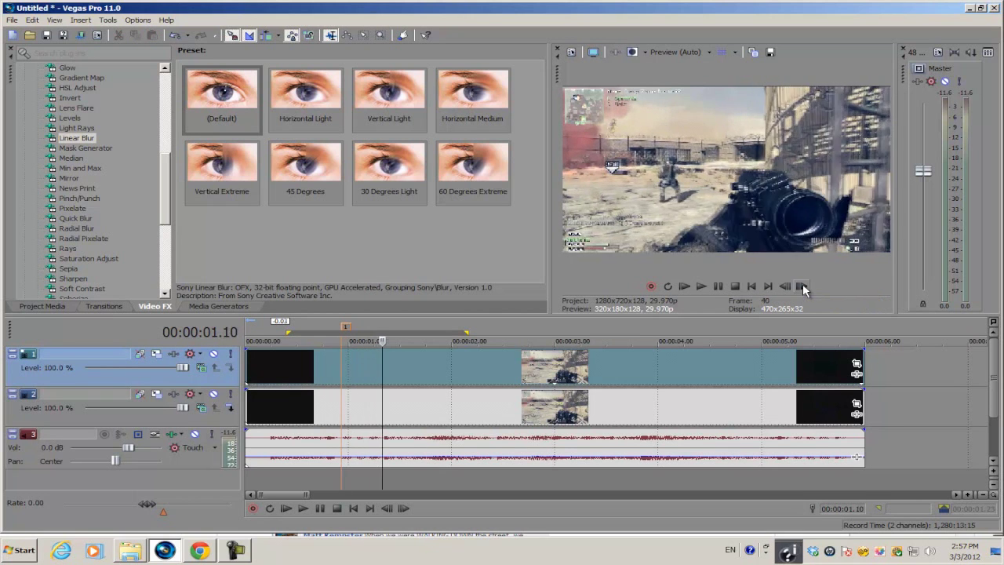
left_click(801, 287)
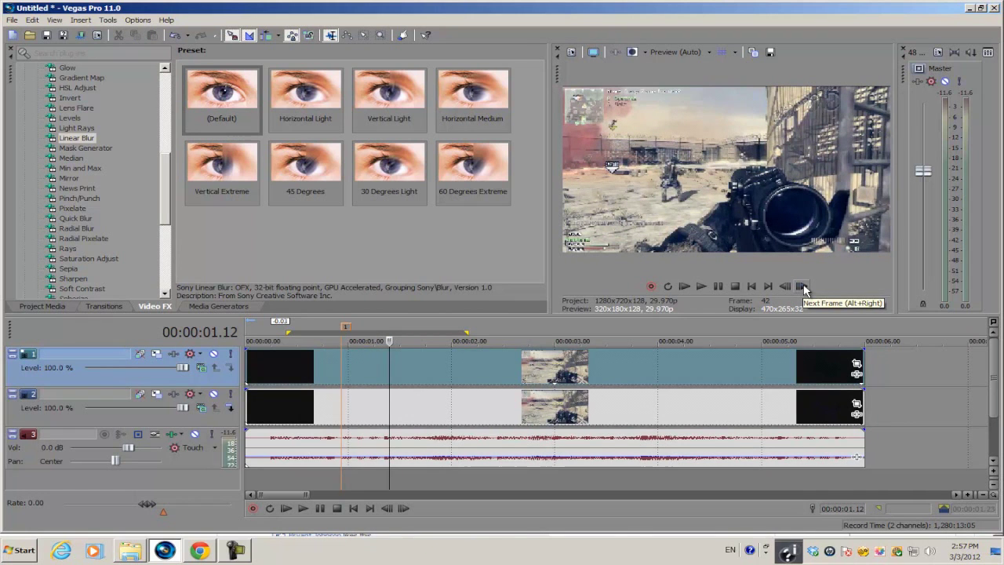
key("m")
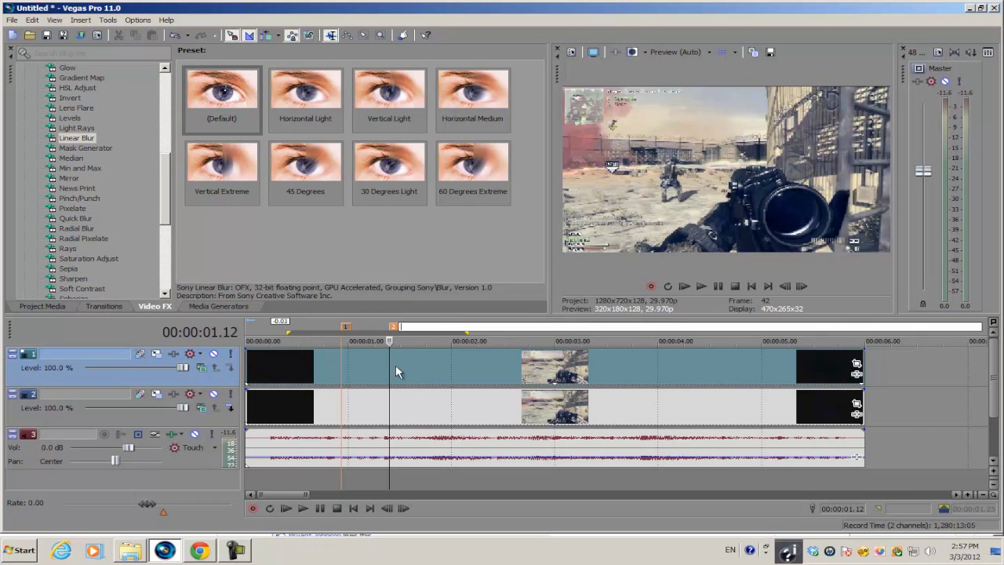
left_click(338, 362)
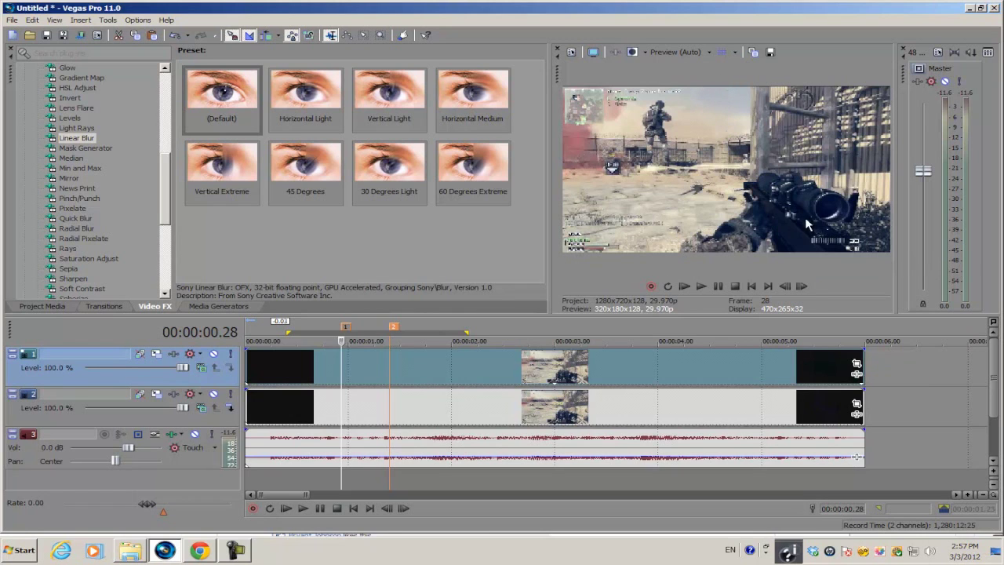
left_click(857, 369)
Tick Mask, turn on Sync Cursor, and create a mask keyframe at 00:00:00.28
left_click_drag(462, 141, 682, 129)
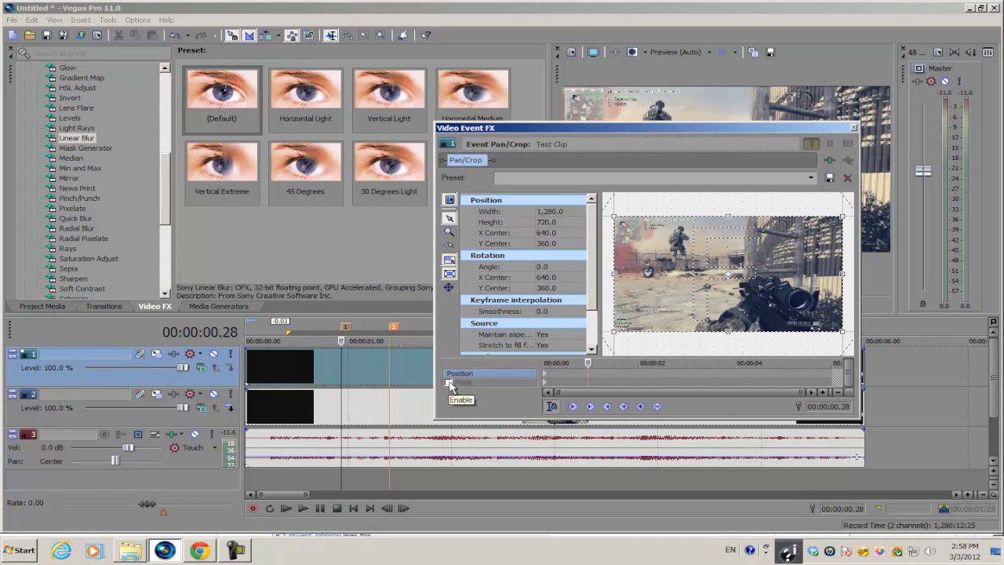
left_click(449, 383)
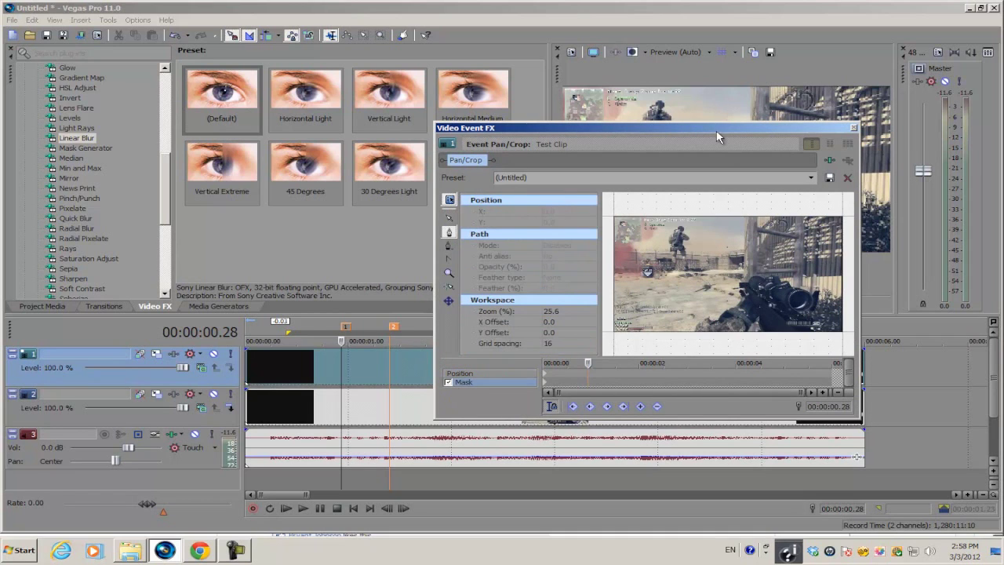
left_click_drag(716, 137, 790, 183)
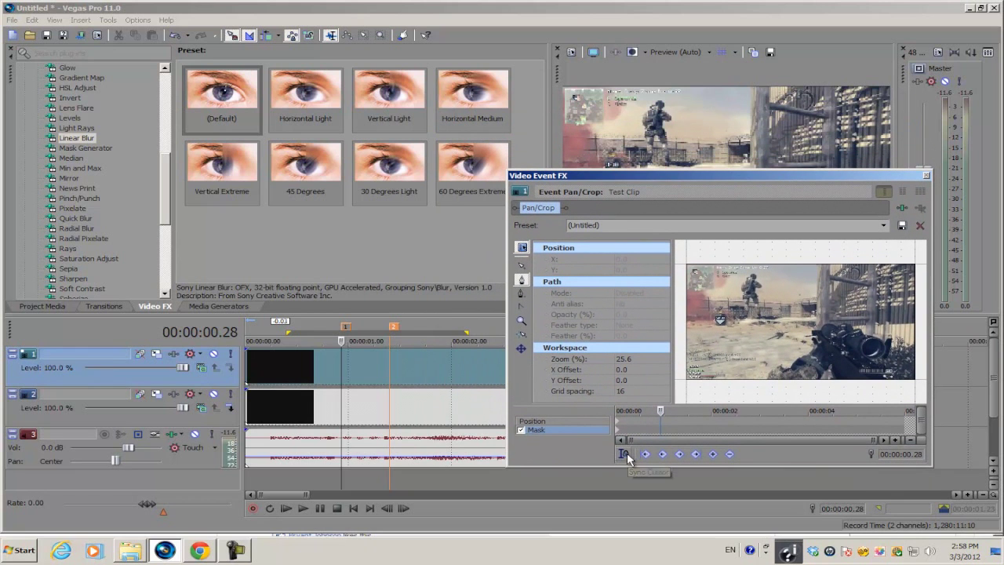
left_click(625, 454)
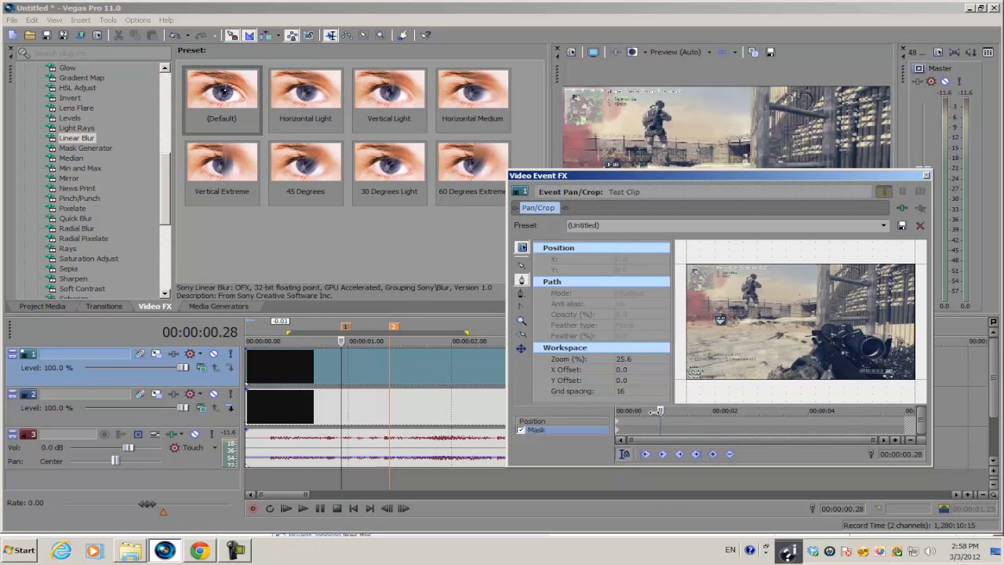
mouse_move(659, 410)
left_mouse_down()
mouse_move(680, 410)
mouse_move(669, 409)
left_mouse_up()
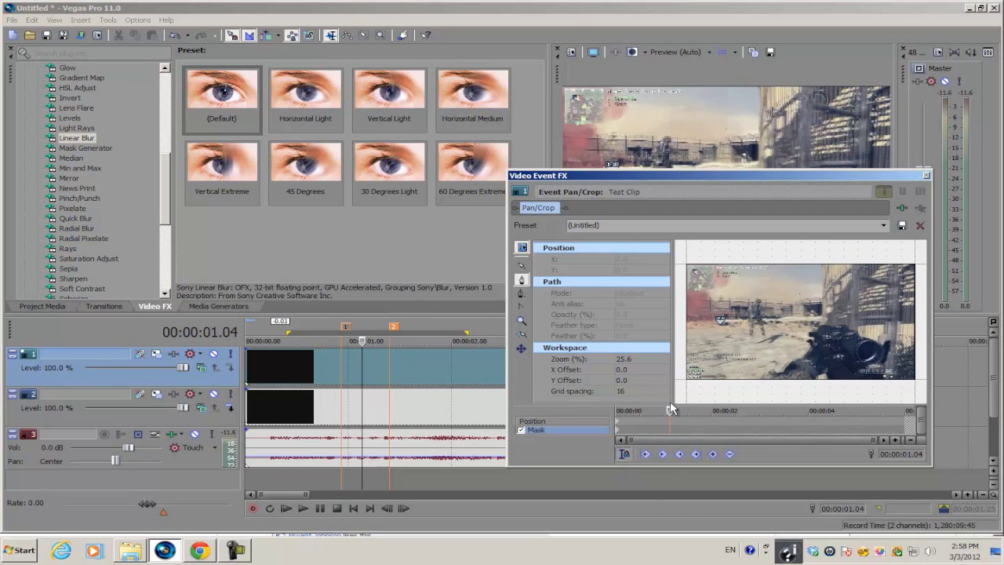
left_click(342, 361)
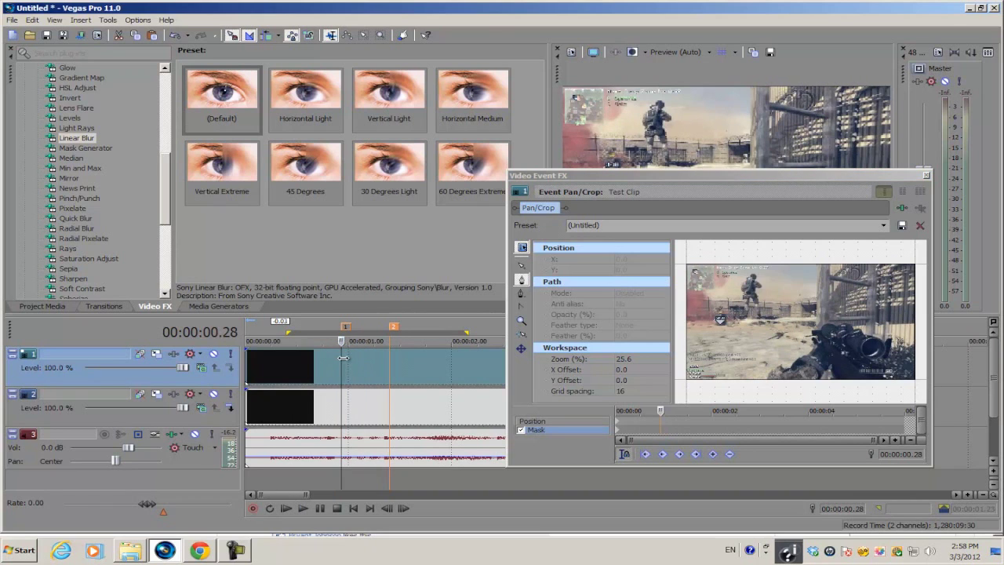
left_click_drag(678, 174, 524, 179)
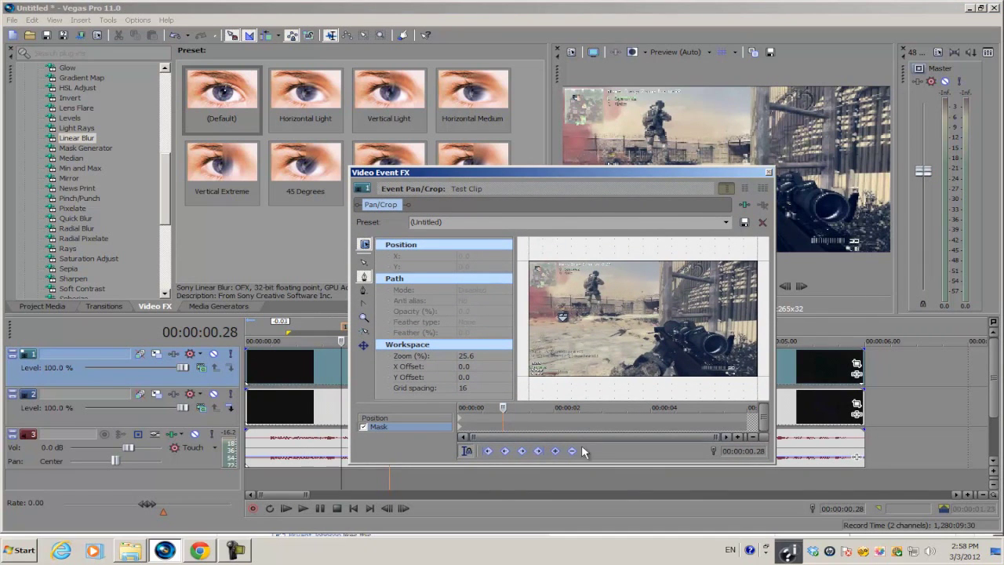
left_click(555, 451)
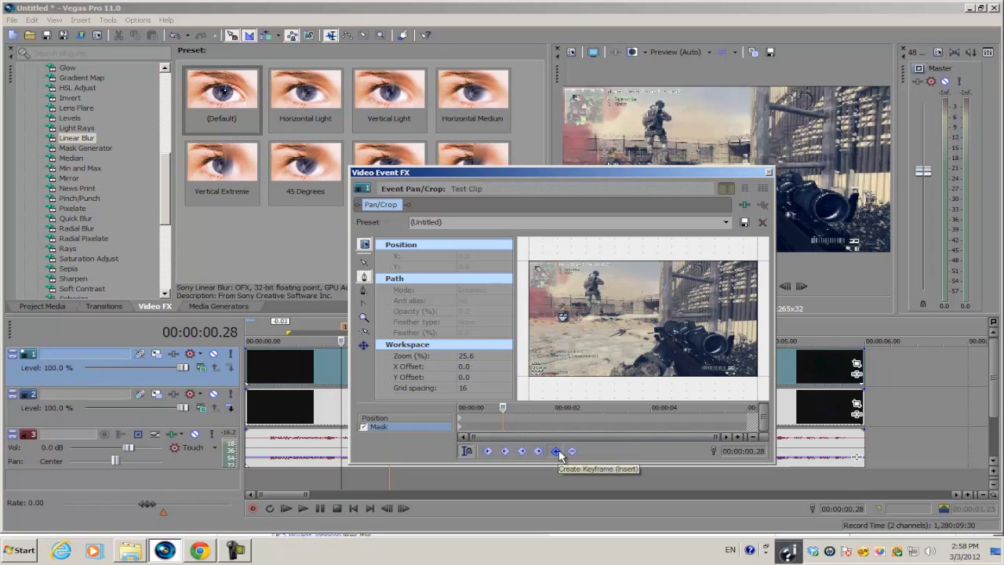
Draw a closed triangular mask with the Anchor tool: top, lower-left and lower-right points
left_click(804, 290)
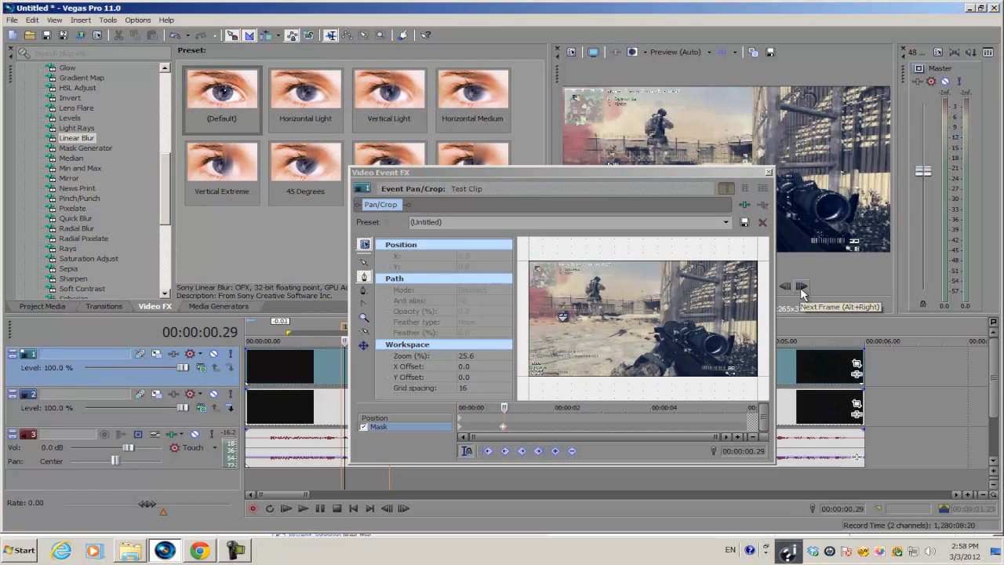
left_click(364, 278)
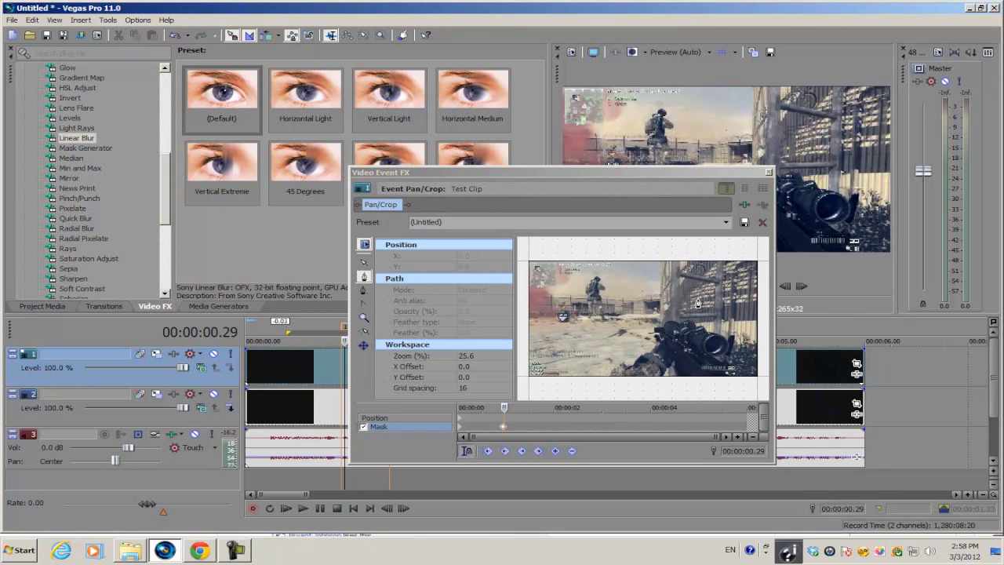
left_click(673, 246)
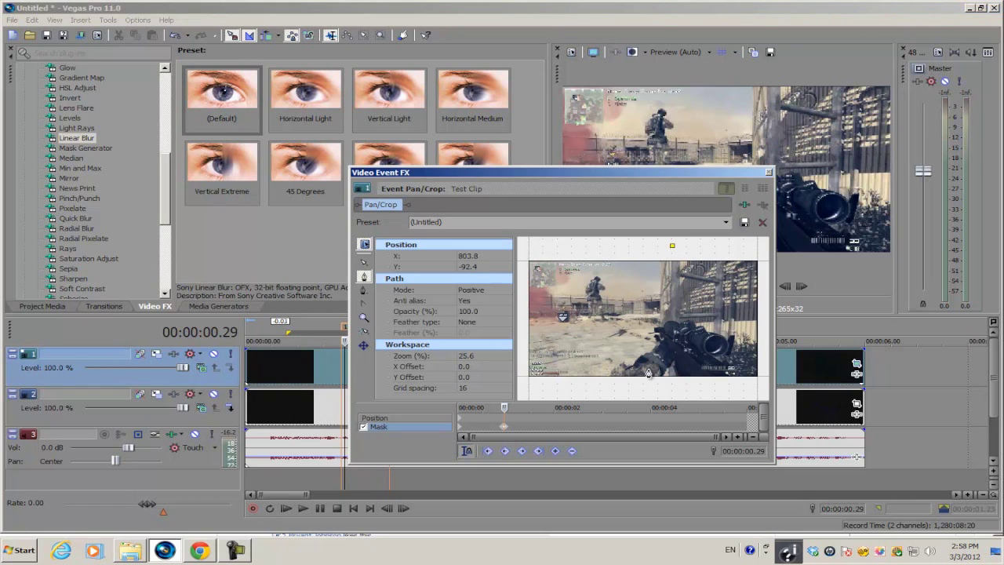
left_click(586, 392)
left_click(722, 384)
left_click(672, 247)
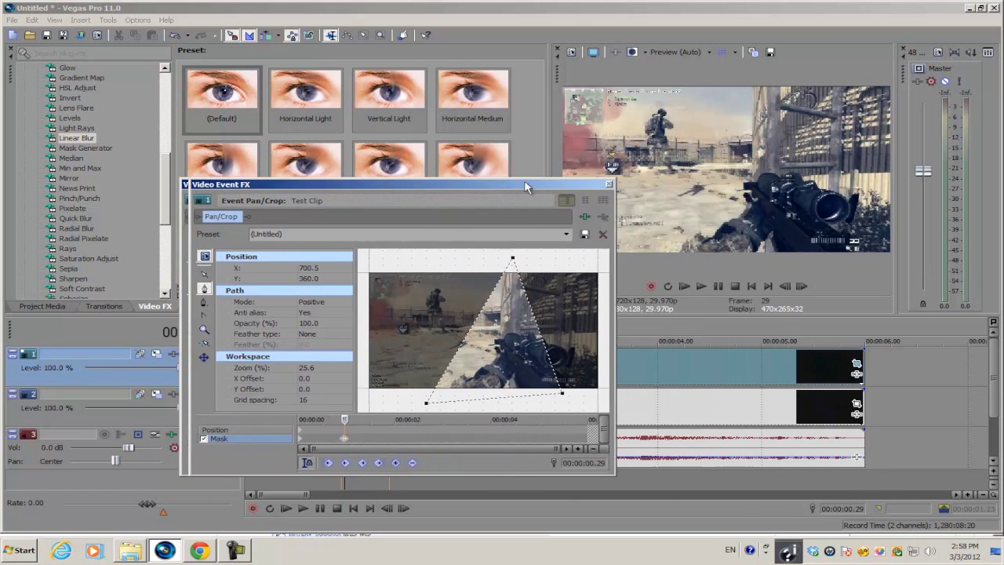
Move the Pan/Crop keyframe cursor to 00:00:01.13
left_click_drag(526, 187, 660, 171)
left_click_drag(582, 185, 741, 164)
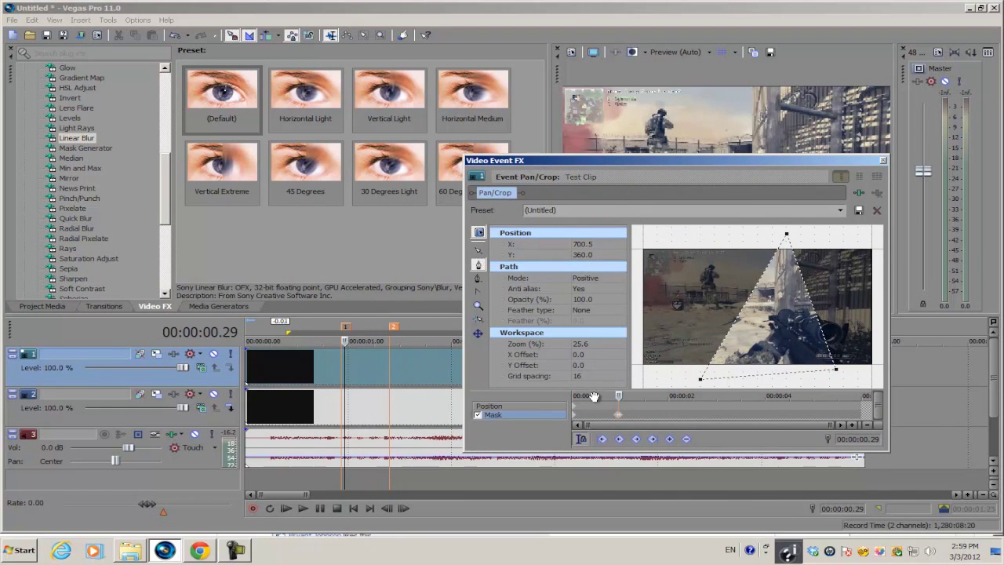
left_click_drag(632, 411, 642, 401)
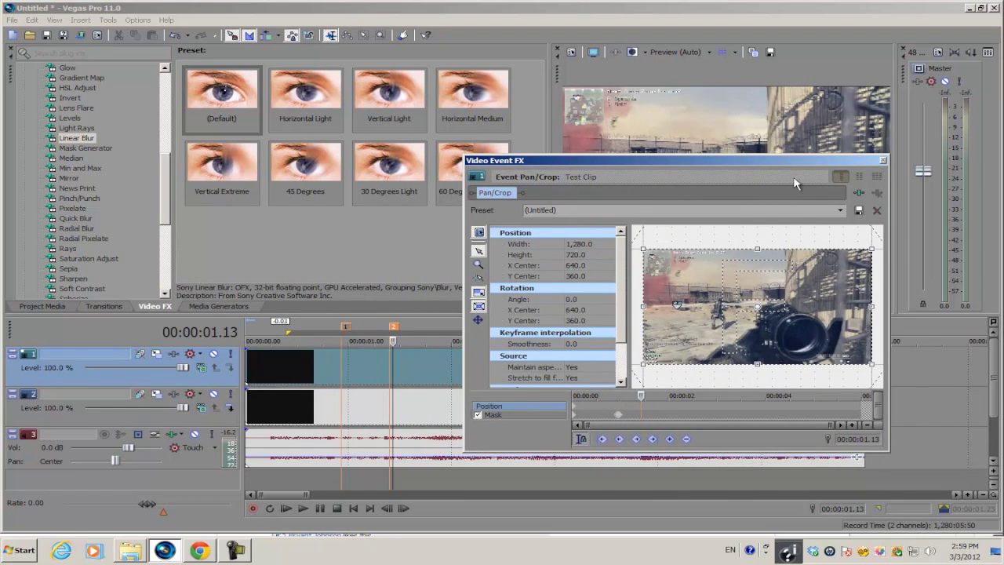
left_click_drag(771, 161, 741, 174)
Create a Position keyframe at 00:00:01.11
left_click(785, 286)
left_click(784, 286)
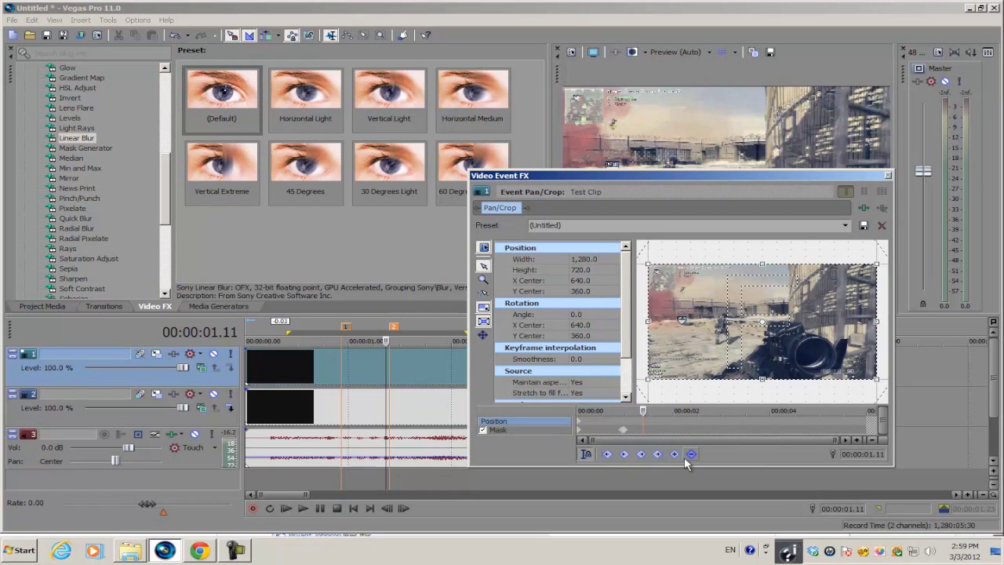
left_click(675, 453)
left_click(645, 431)
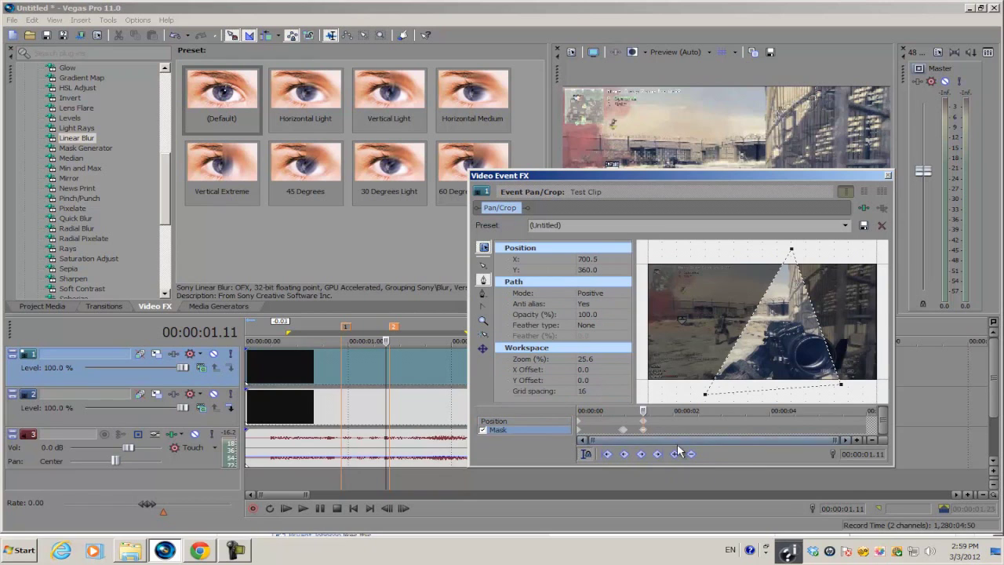
left_click(645, 424)
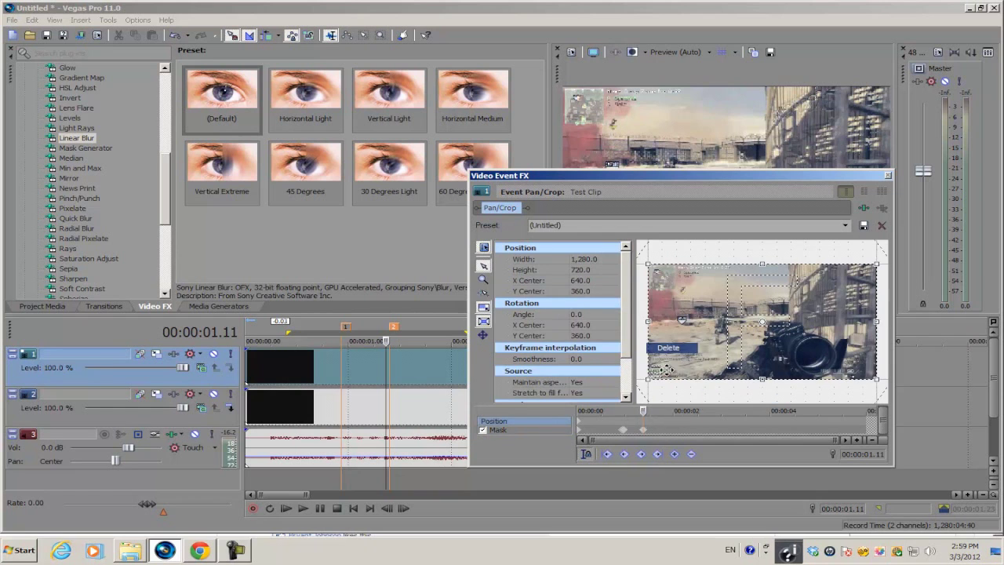
left_click(646, 433)
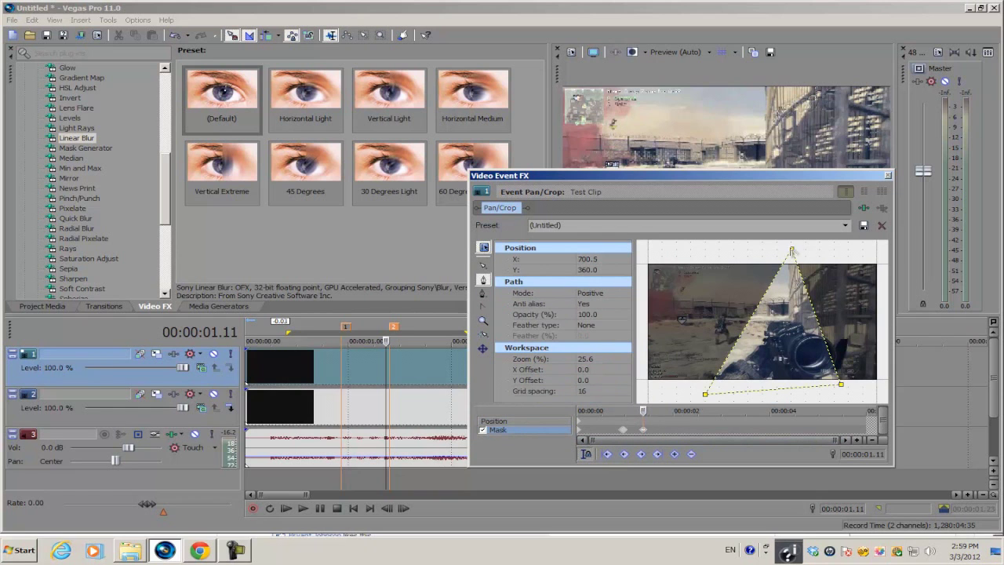
left_click_drag(716, 179, 563, 257)
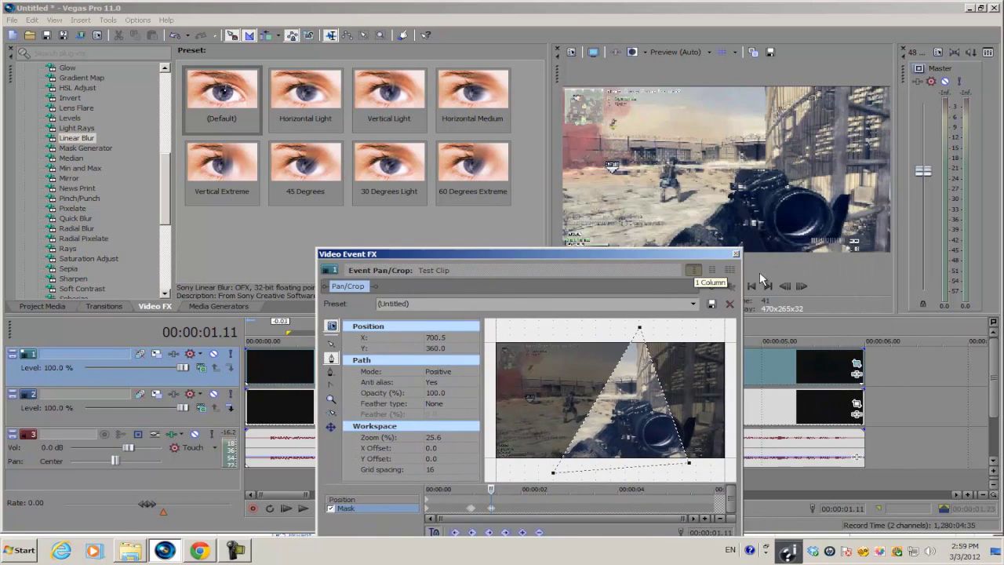
Delete the whole triangle mask at 00:00:01.13 and check it still shows at 00:00:01.05
left_click(801, 287)
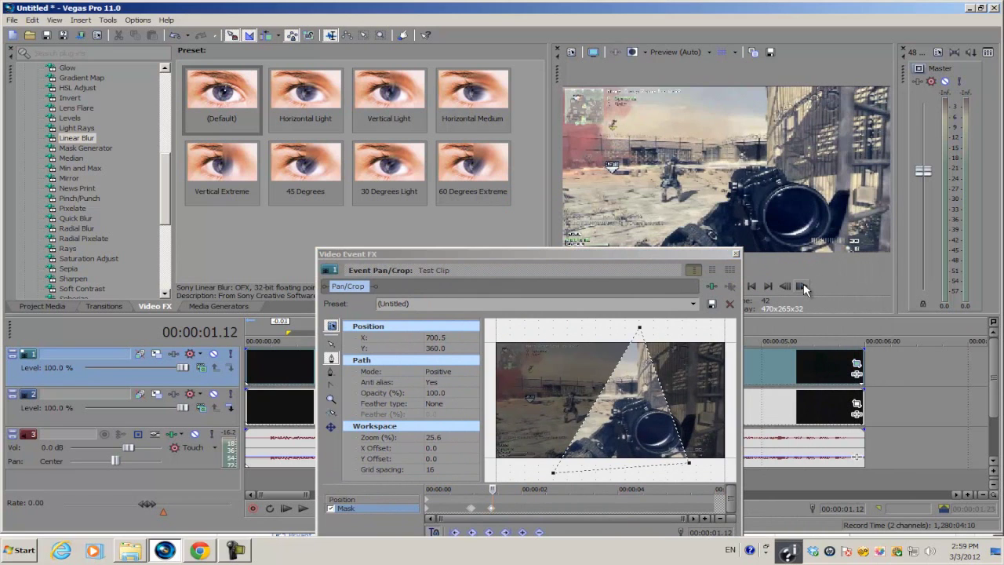
left_click(802, 287)
left_click_drag(690, 253, 765, 173)
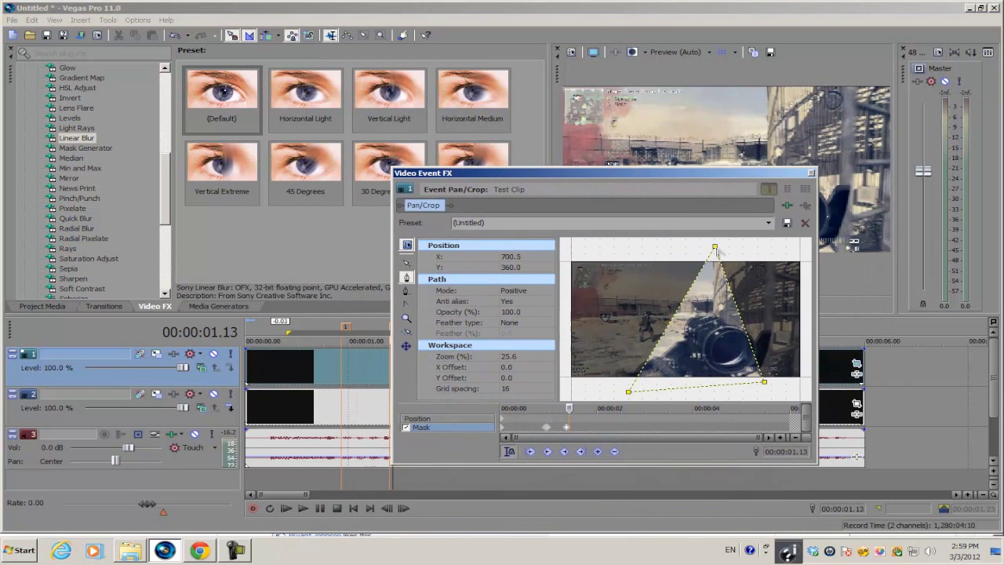
right_click(716, 250)
mouse_move(775, 295)
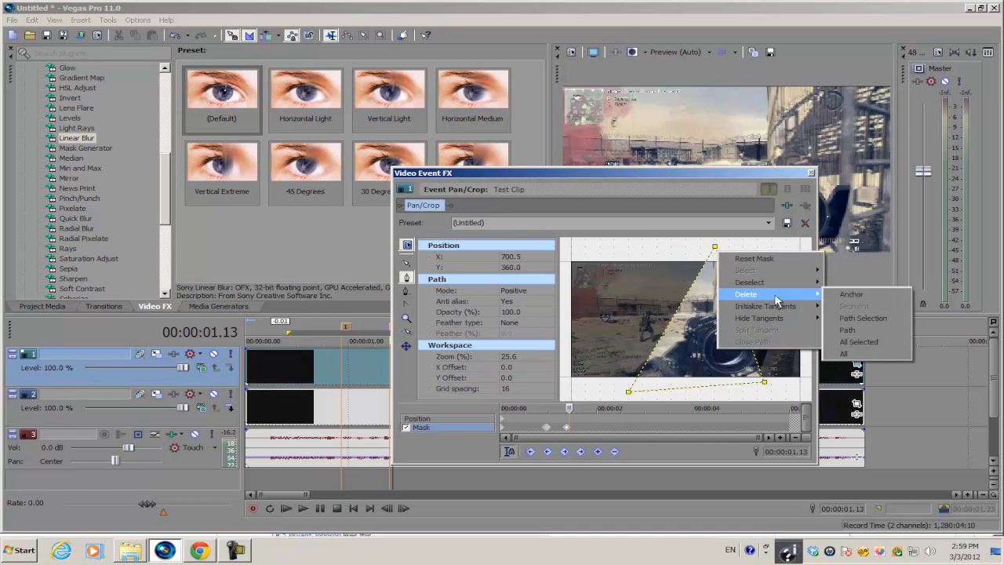
left_click(837, 355)
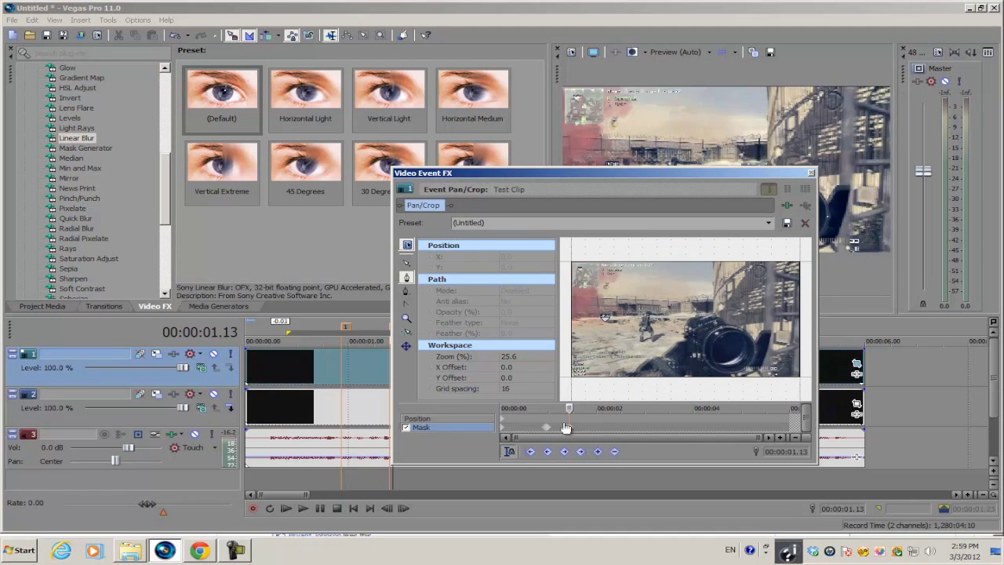
left_click_drag(568, 408, 554, 408)
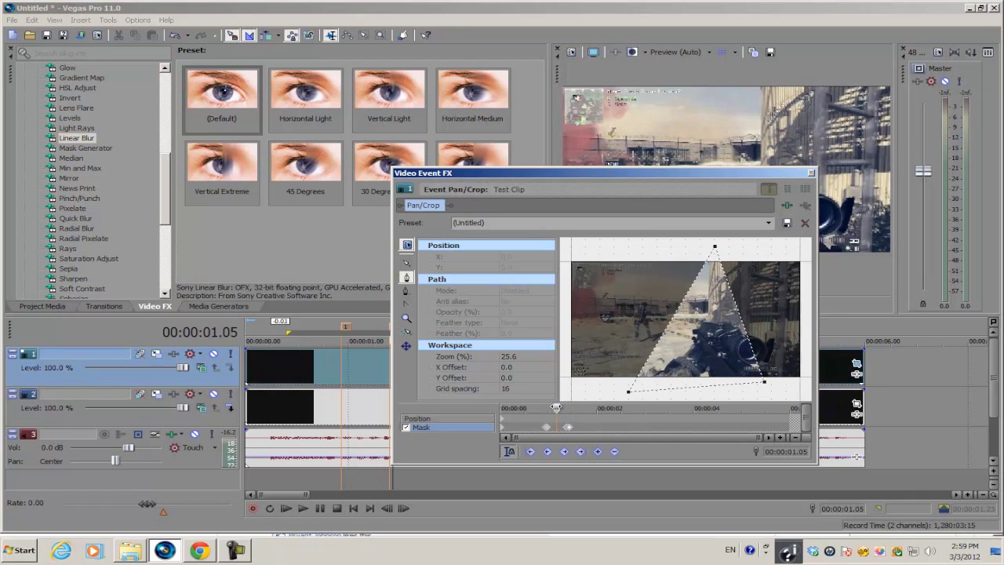
left_click_drag(726, 180, 858, 165)
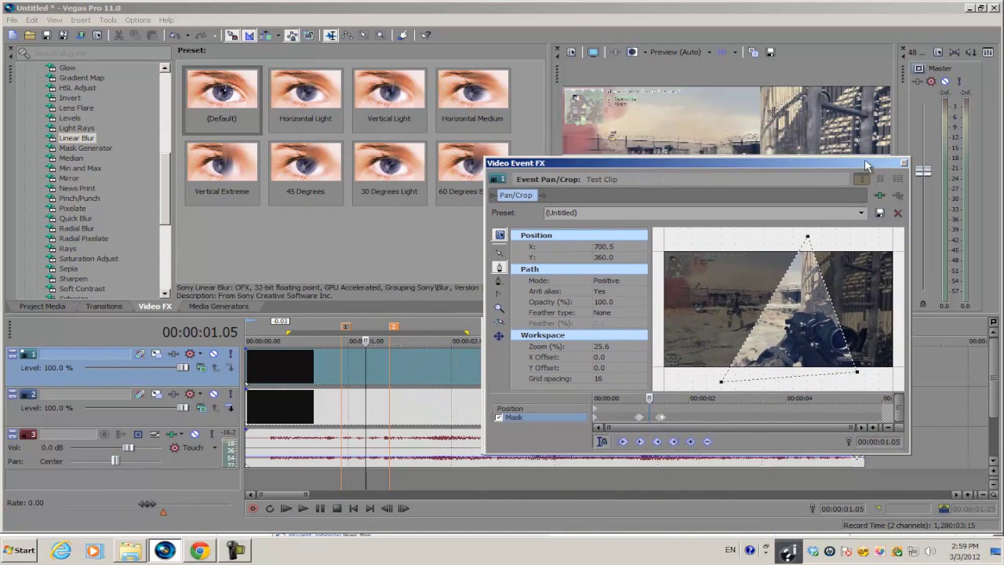
left_click_drag(762, 166, 679, 141)
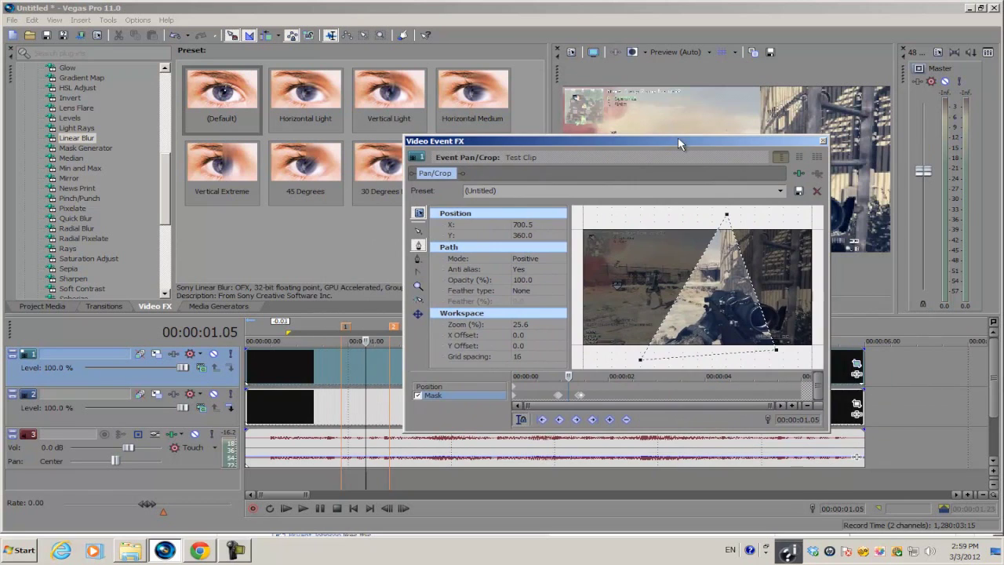
Keyframe Position at 00:00:00.28, then zoom the crop to 983.6×553.3 at 00:00:01.00
left_click(557, 388)
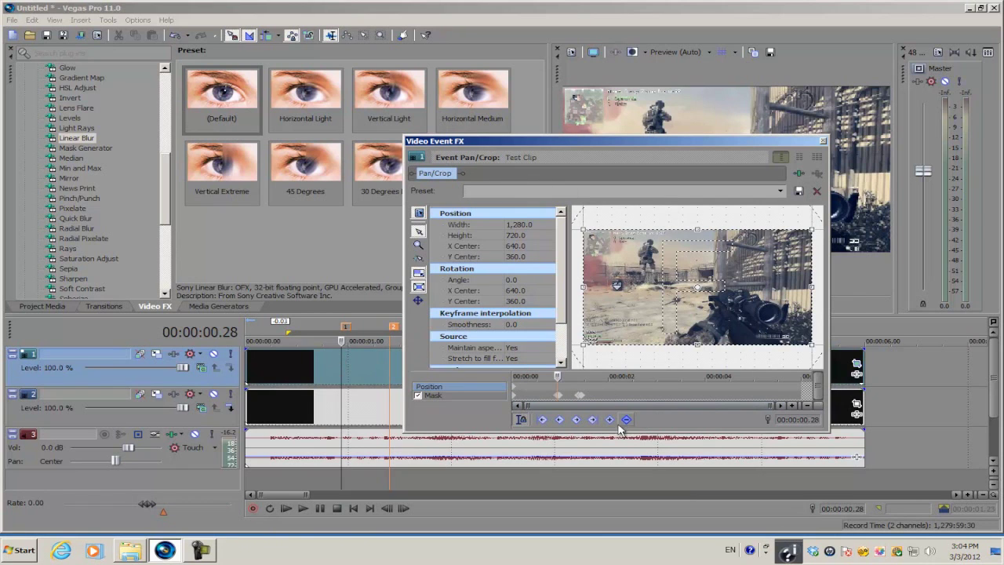
left_click(610, 421)
left_click_drag(771, 142, 692, 152)
left_click(801, 287)
left_click(801, 286)
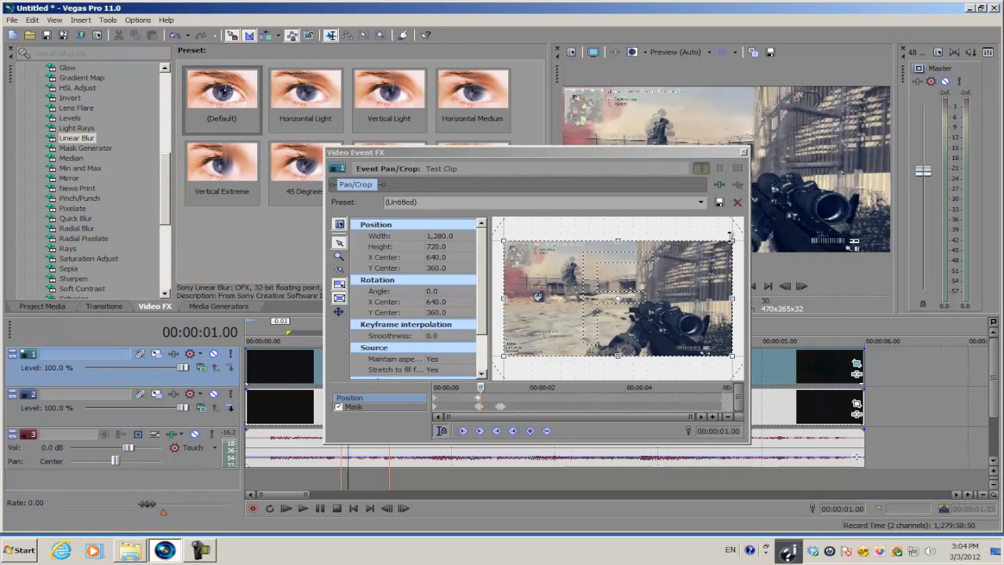
left_click_drag(731, 238, 705, 252)
left_click_drag(703, 156, 508, 214)
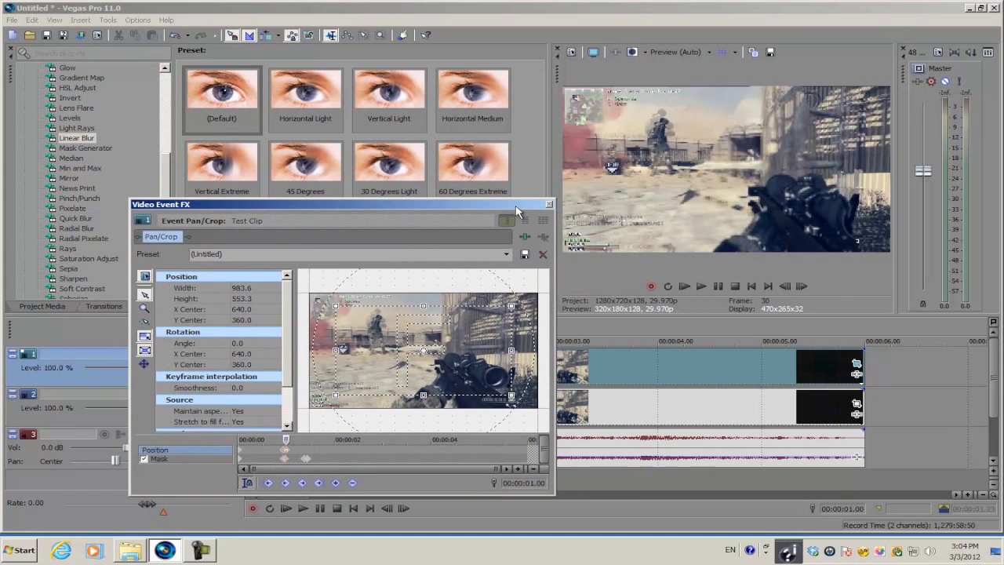
Set preview quality to Half and play back the zoom
left_click(674, 51)
mouse_move(682, 79)
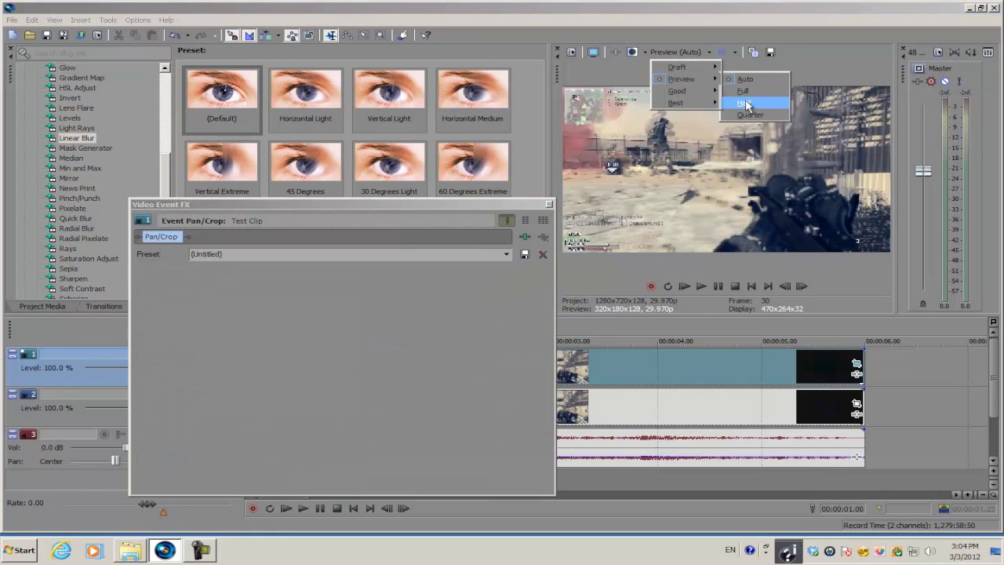
left_click(746, 104)
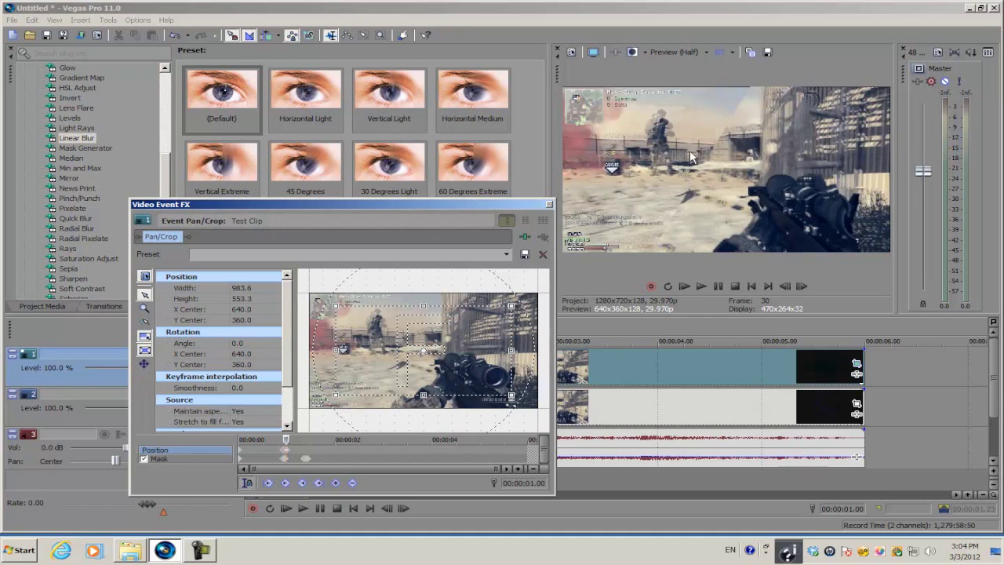
left_click(611, 138)
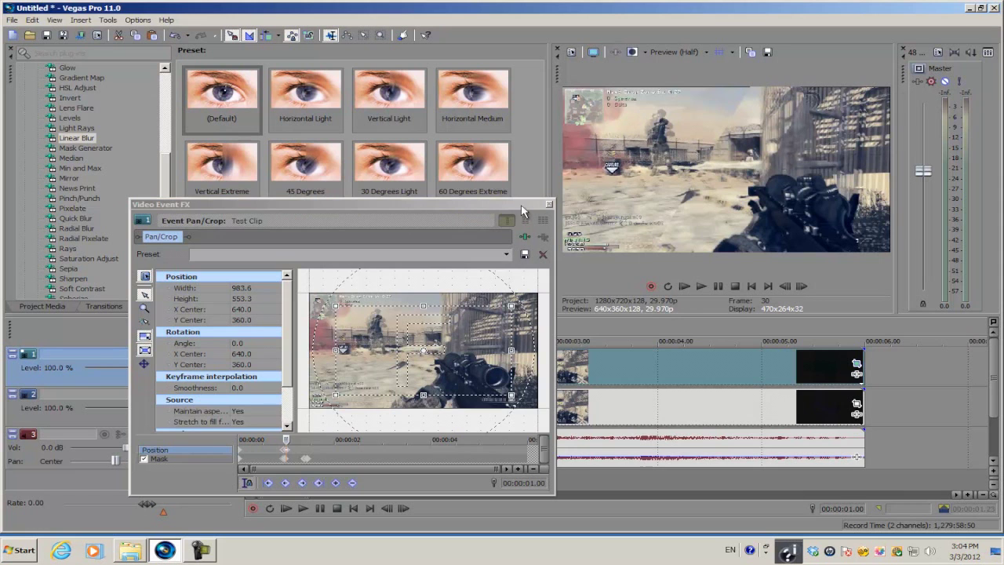
left_click_drag(521, 210, 668, 144)
key("space")
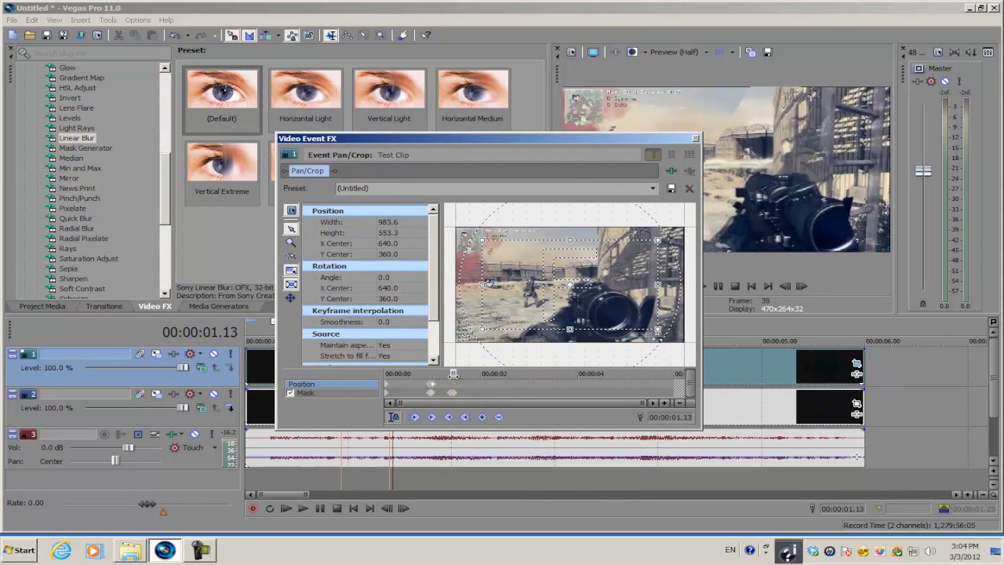
Hold the zoom with a keyframe at 01.11 and restore the full 1280×720 frame at 01.16
left_click_drag(434, 376, 449, 375)
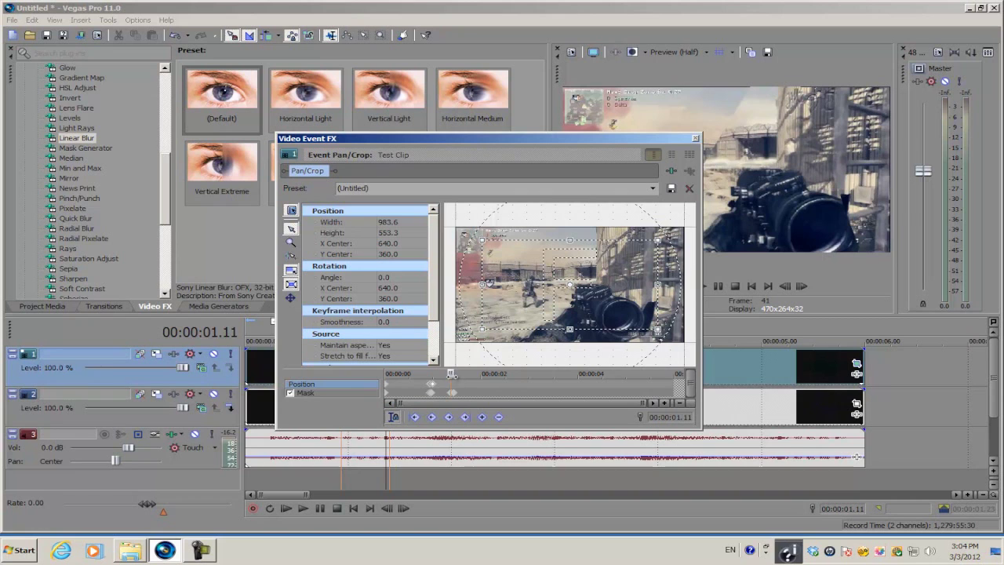
left_click(480, 416)
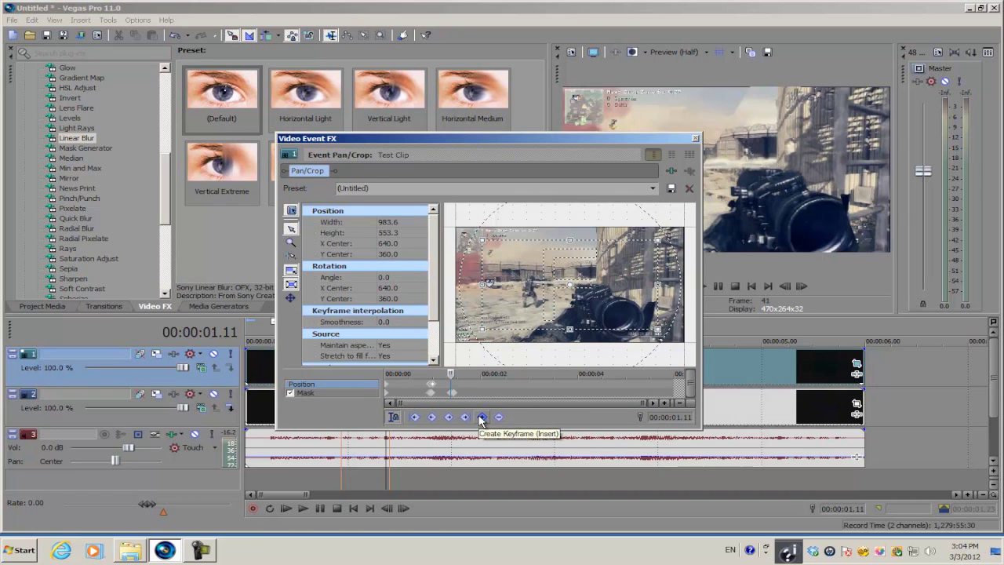
left_click(804, 286)
left_click(803, 286)
left_click(803, 286)
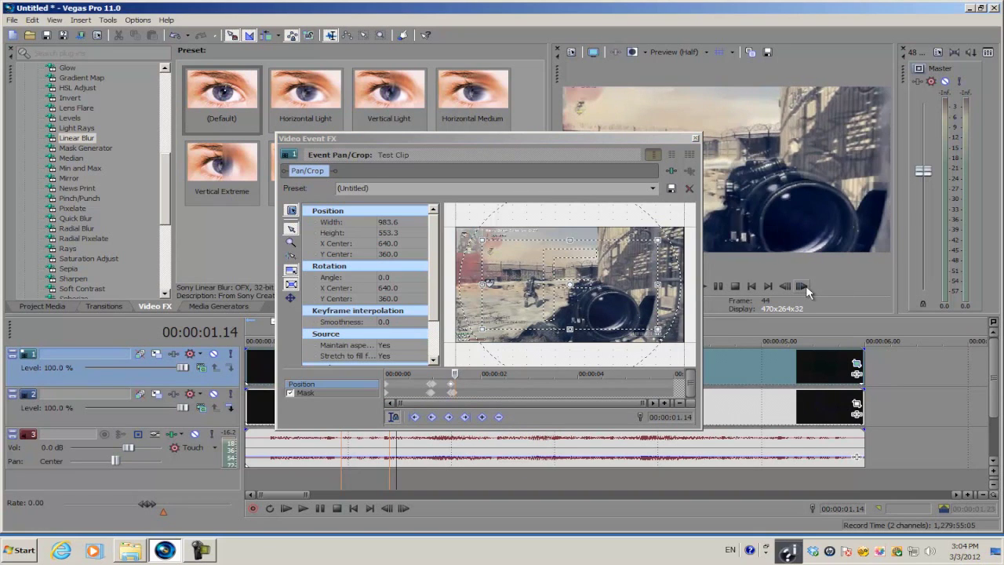
left_click(803, 287)
left_click(803, 286)
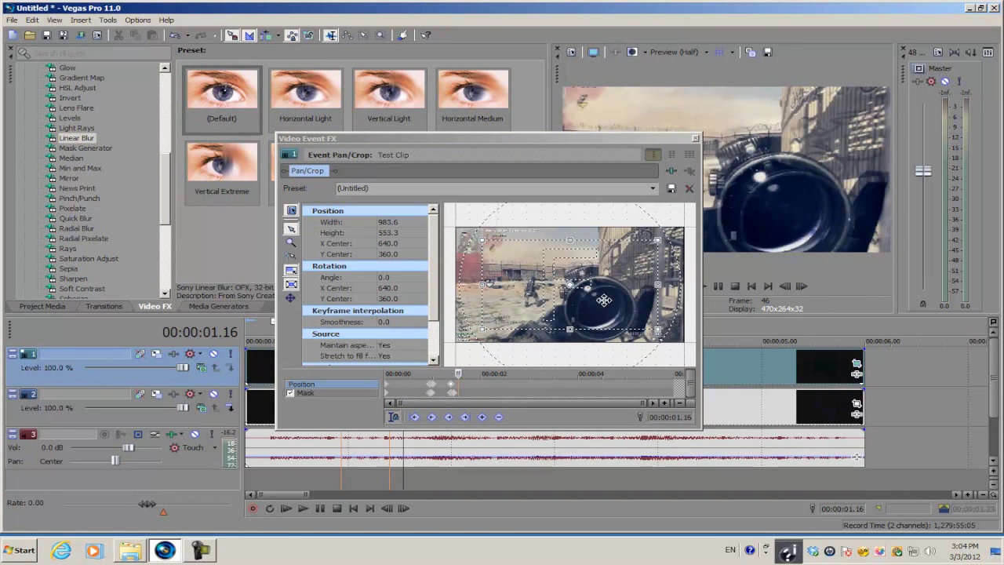
right_click(547, 264)
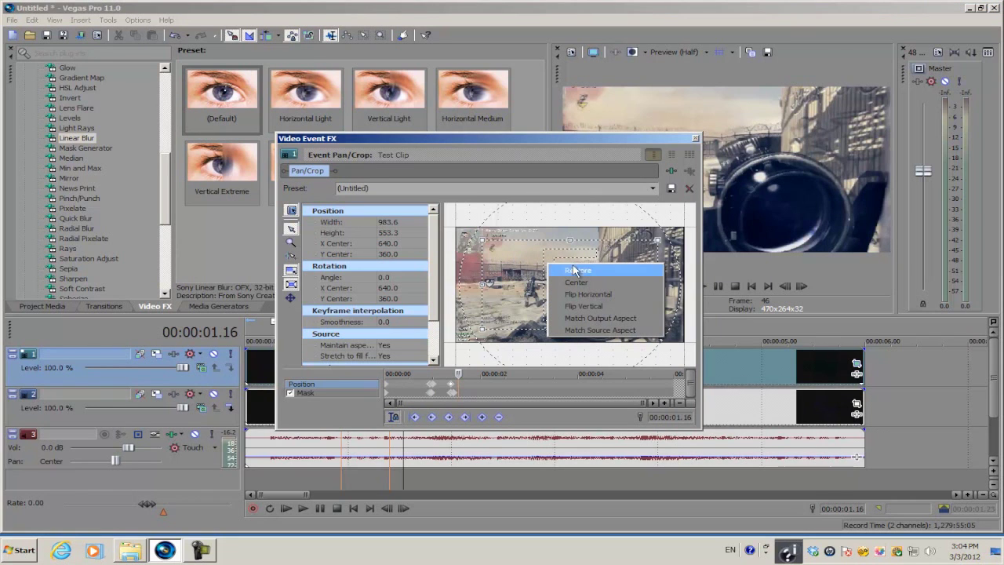
left_click(574, 270)
left_click(694, 137)
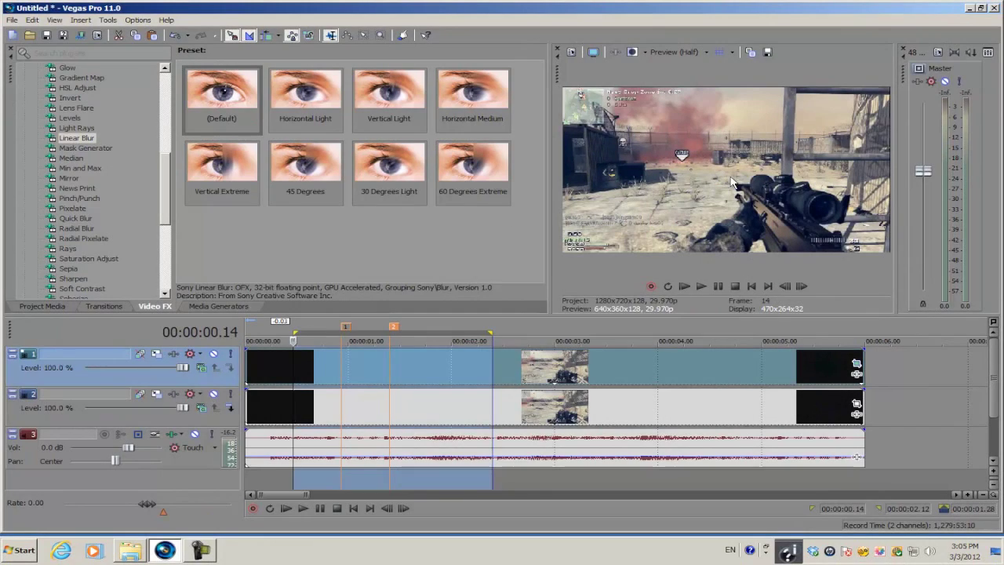
Play back the effect, stop, and put the cursor at 00:00:00.28, clearing the selection
key("space")
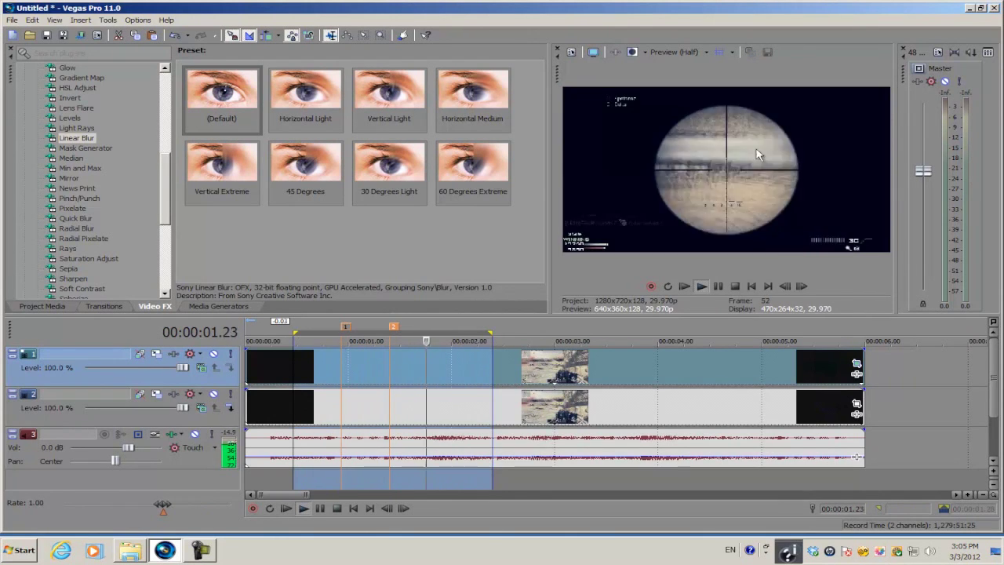
key("space")
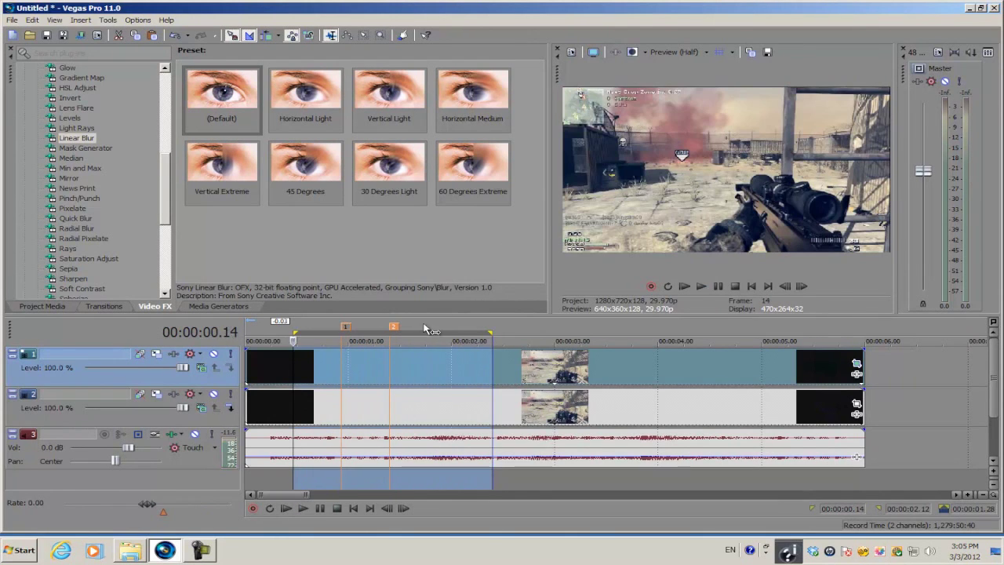
left_click(342, 360)
Enlarge the Test Clip's crop box between 00:00:01.04 and 00:00:01.09 to zoom out
left_click(856, 366)
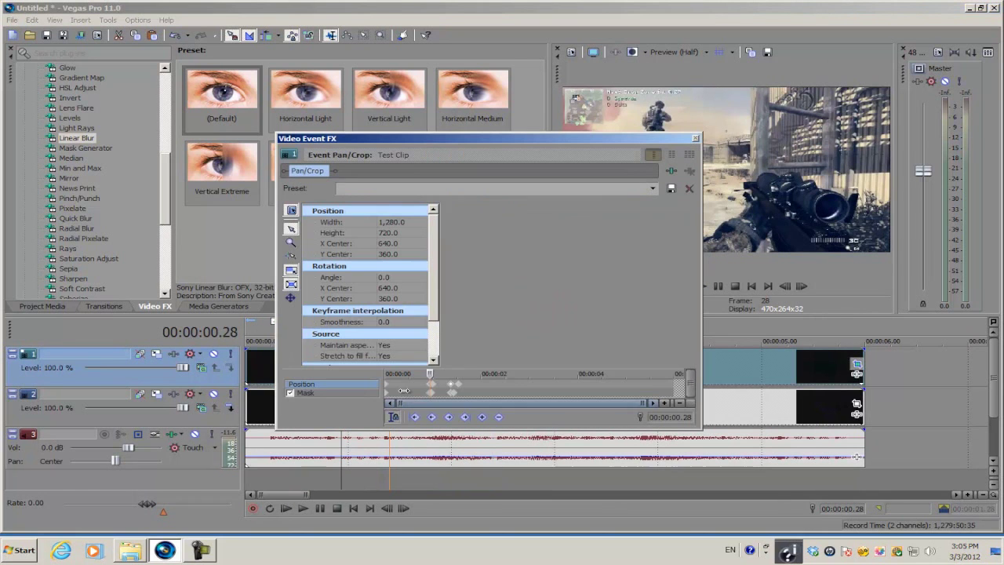
left_click_drag(432, 374, 441, 375)
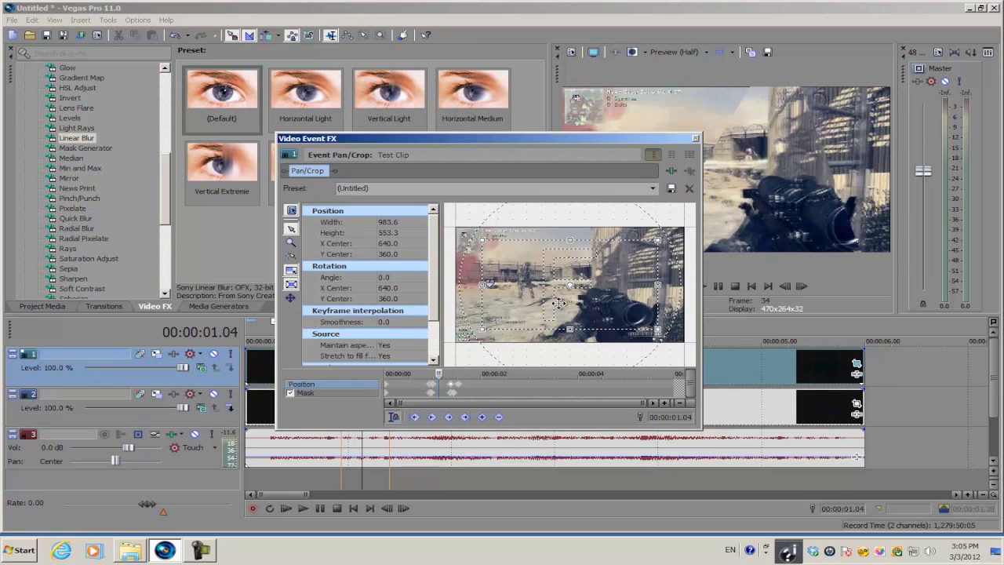
left_click_drag(657, 239, 665, 236)
left_click_drag(437, 375, 447, 375)
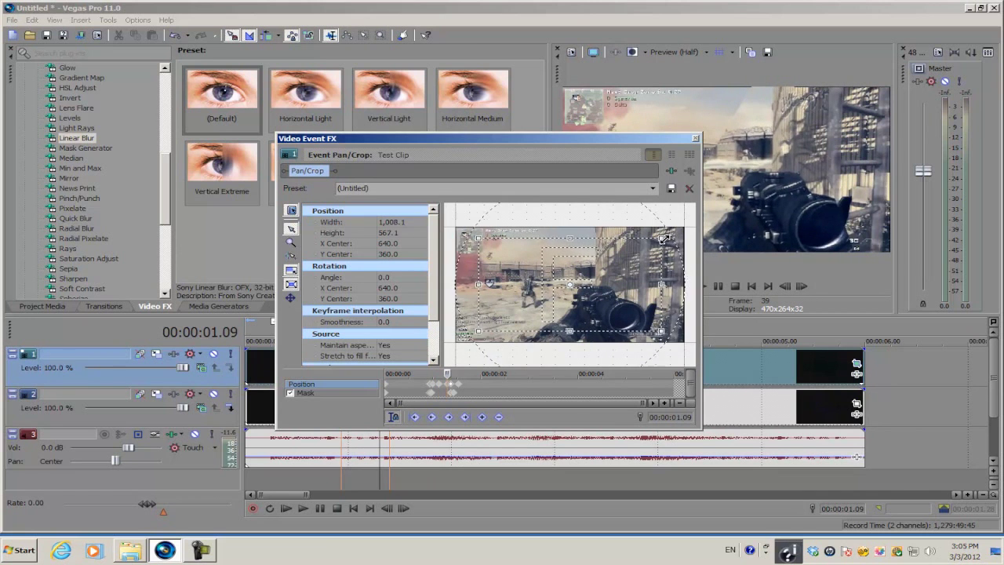
left_click(695, 139)
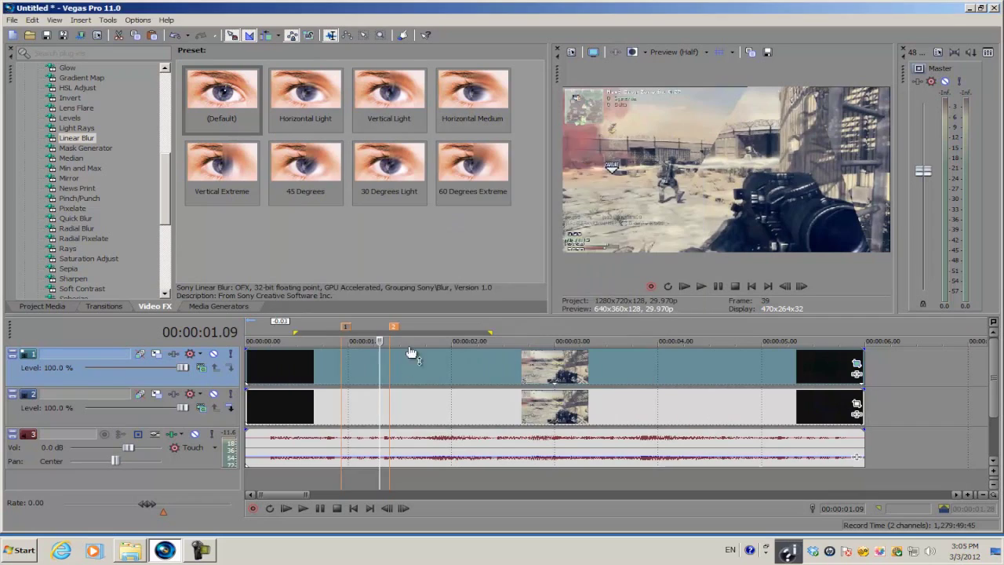
Preview the looped section, then return the playhead to 00:00:00.28
key("space")
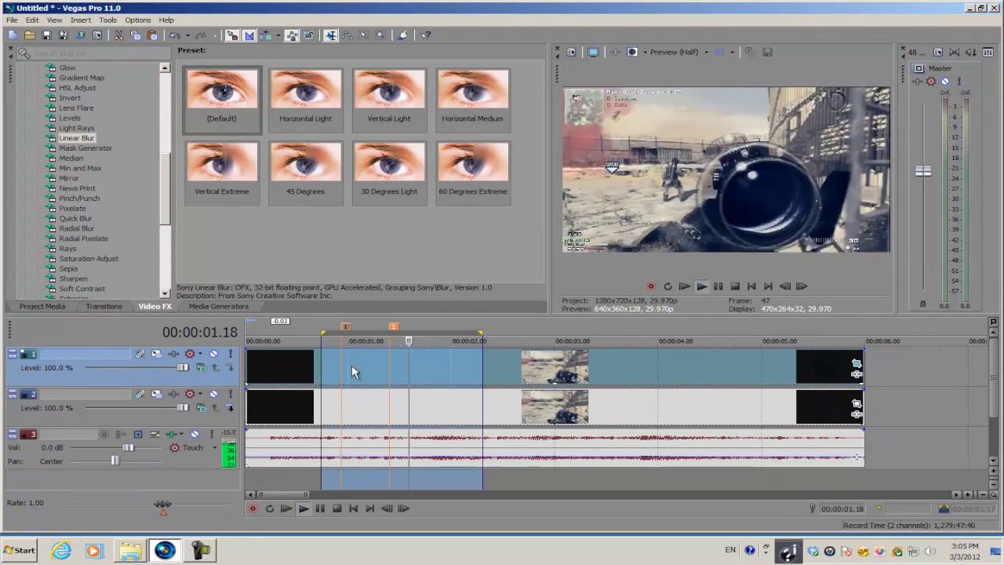
key("space")
left_click(342, 363)
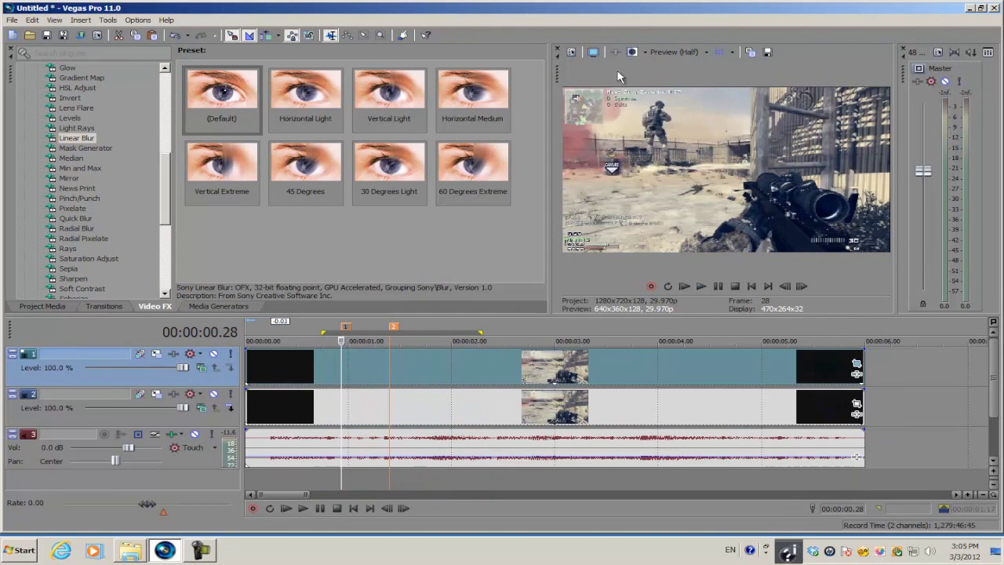
left_click(572, 54)
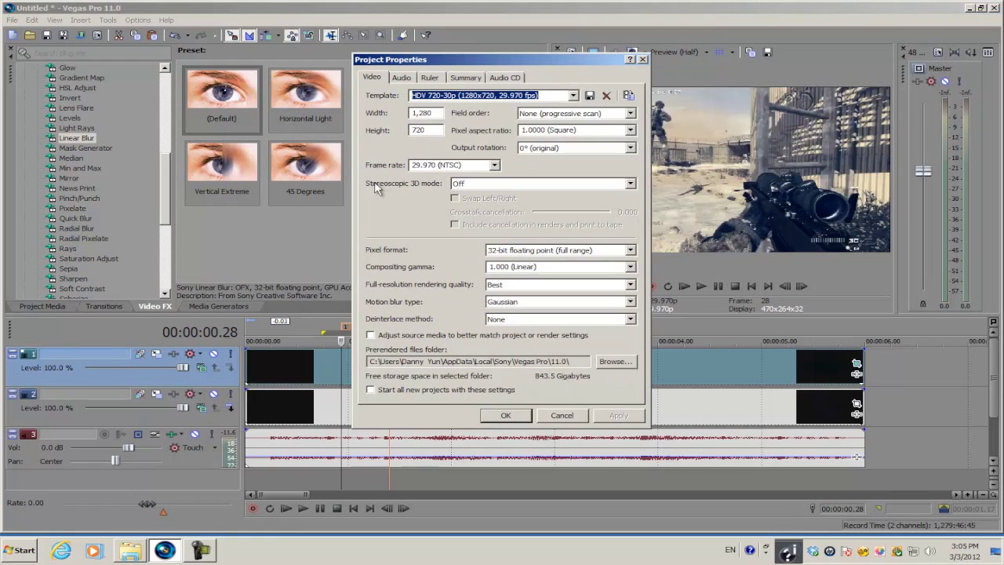
Choose Anaglyphic (red/cyan) as the Stereoscopic 3D mode and apply the project settings
left_click(470, 184)
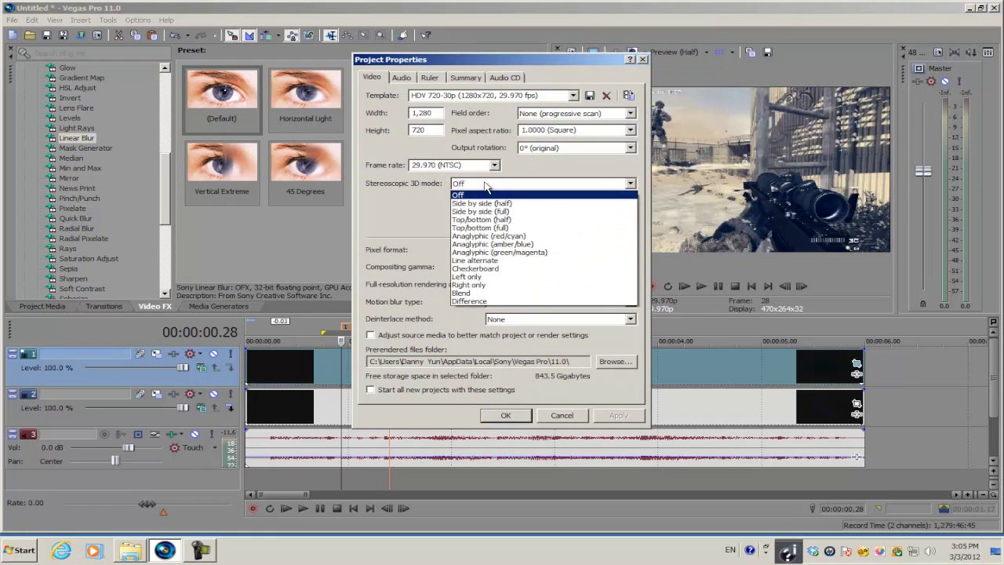
left_click(479, 237)
left_click(618, 415)
left_click(506, 415)
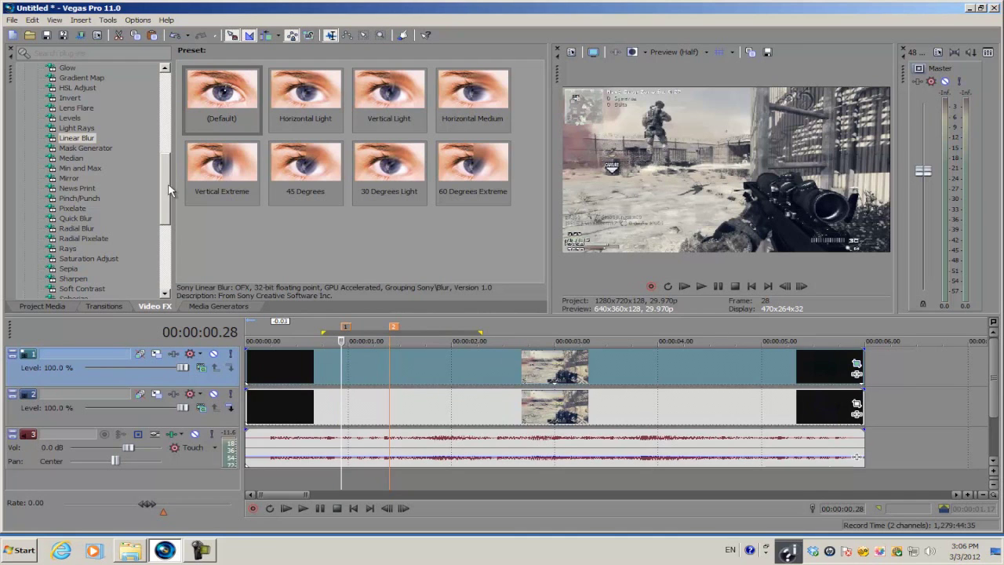
scroll(171, 191, "down", 7)
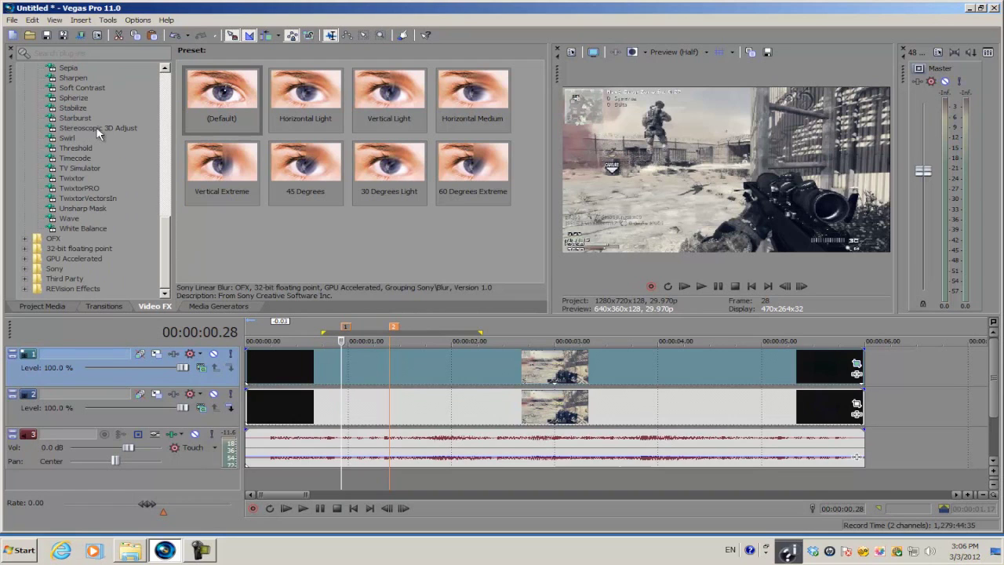
Drop the Stereoscopic 3D Adjust Default preset onto the track 1 Test Clip
left_click(106, 130)
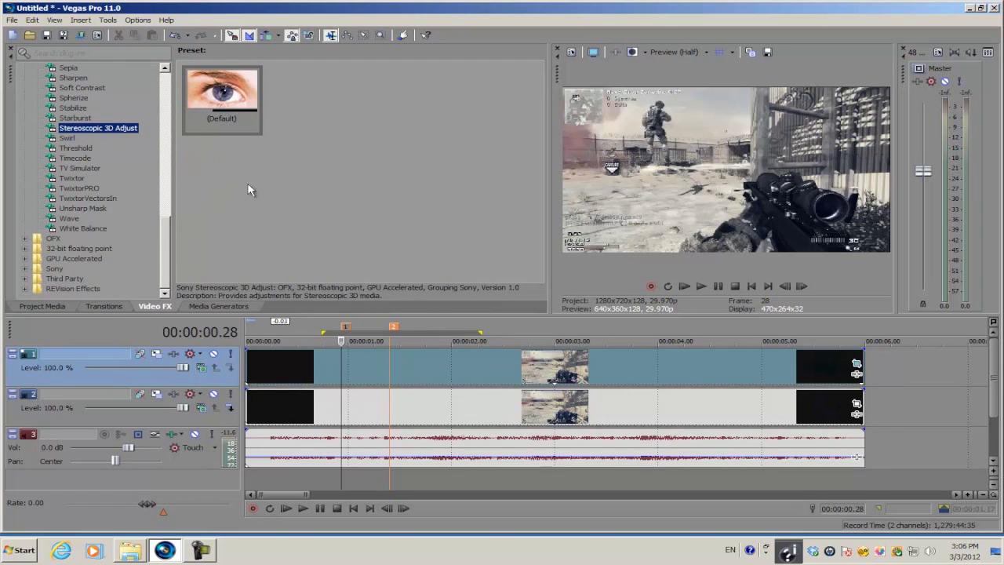
left_click_drag(228, 98, 348, 369)
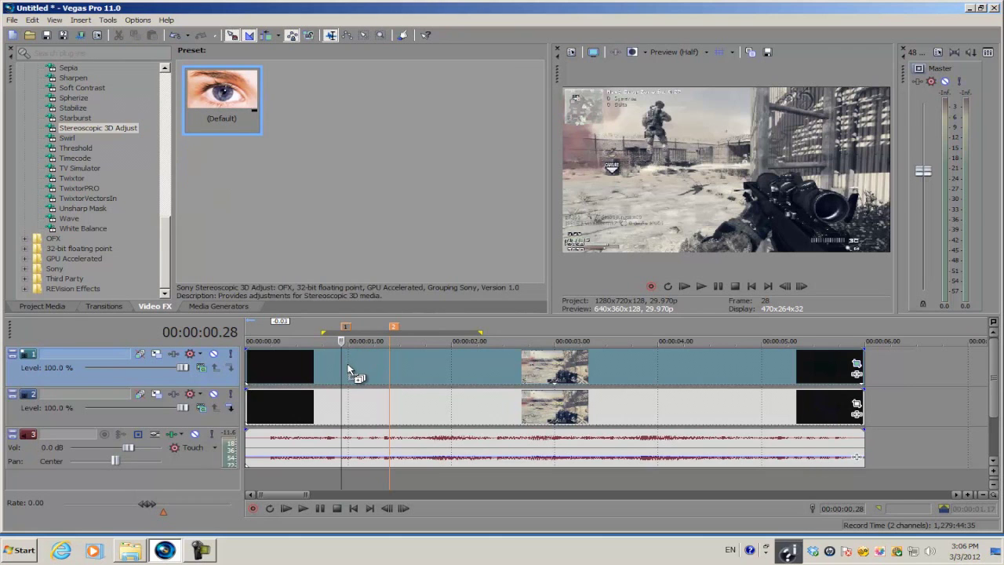
left_click_drag(349, 369, 349, 370)
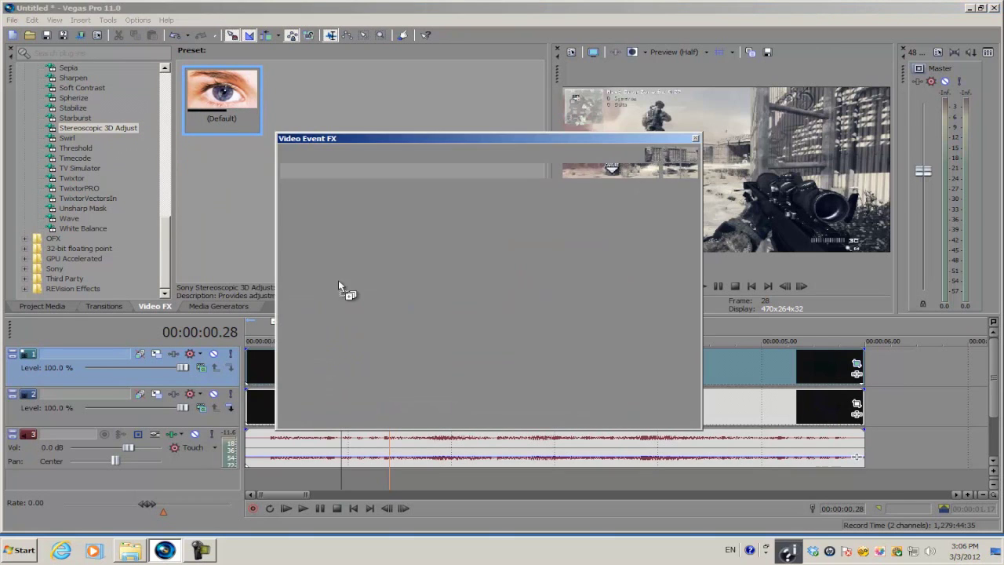
left_click_drag(402, 137, 654, 155)
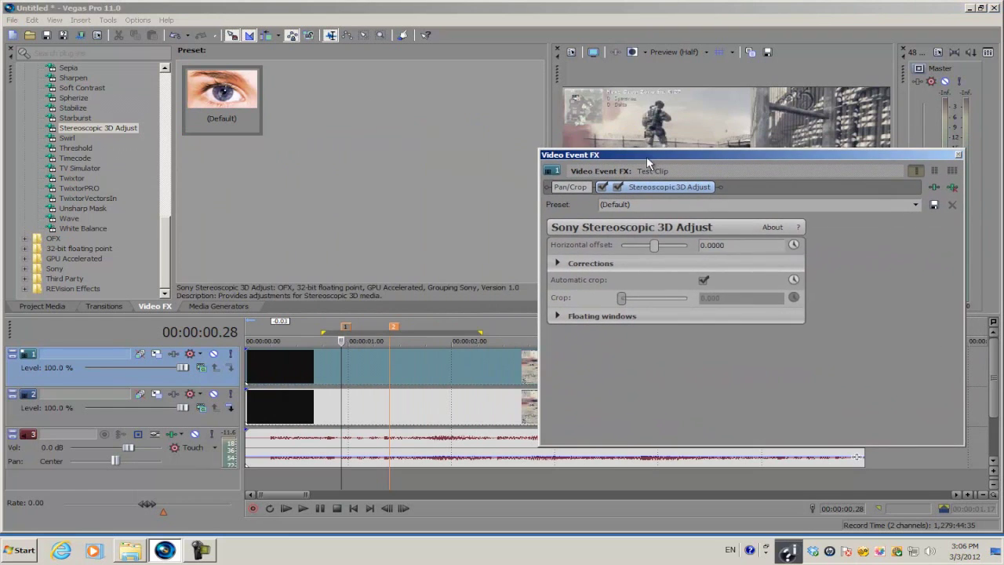
Enable keyframe animation, key the start at 0.28 and set horizontal offset 0.0053 at 1.02
left_click(793, 246)
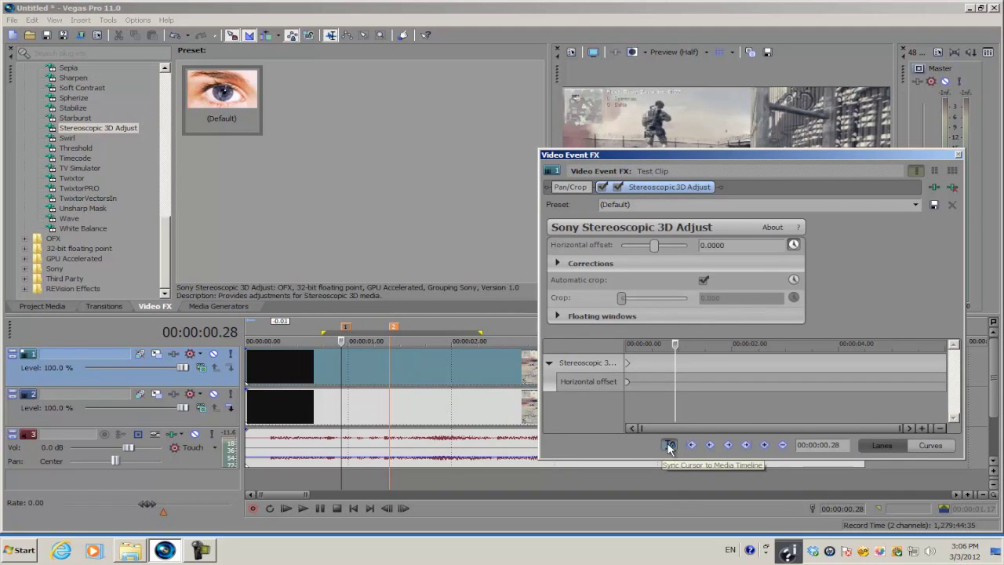
left_click(765, 445)
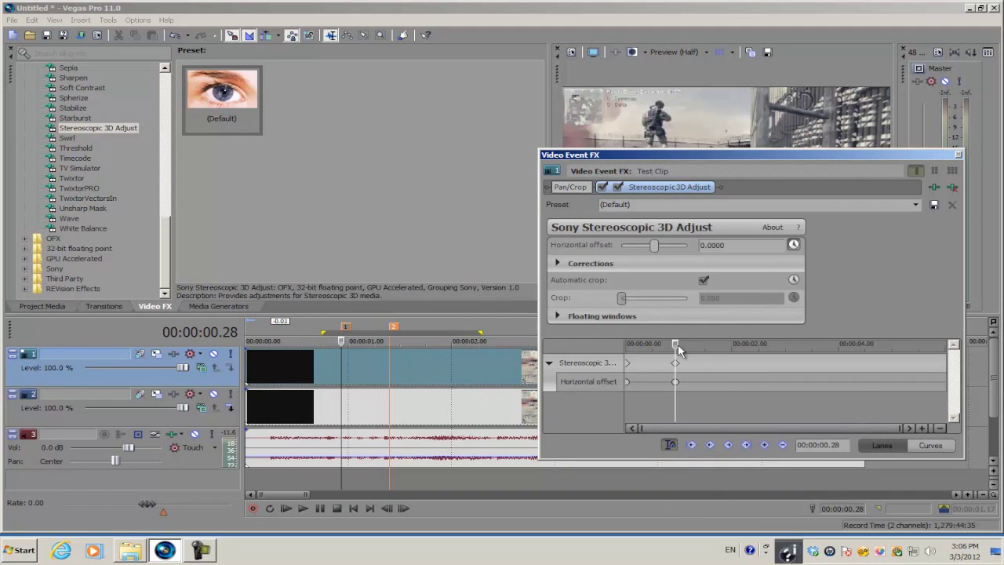
left_click_drag(680, 350, 682, 351)
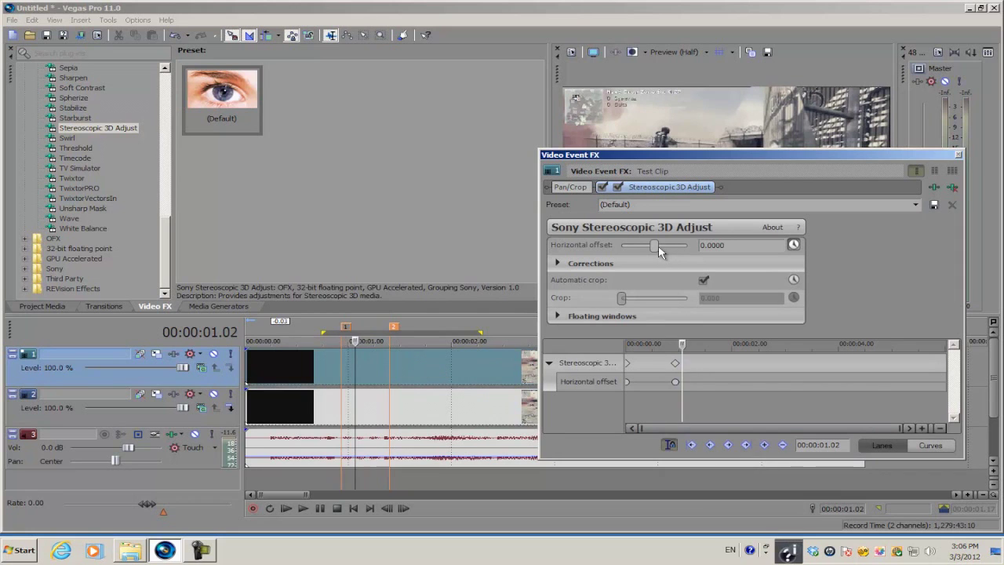
left_click_drag(658, 248, 660, 248)
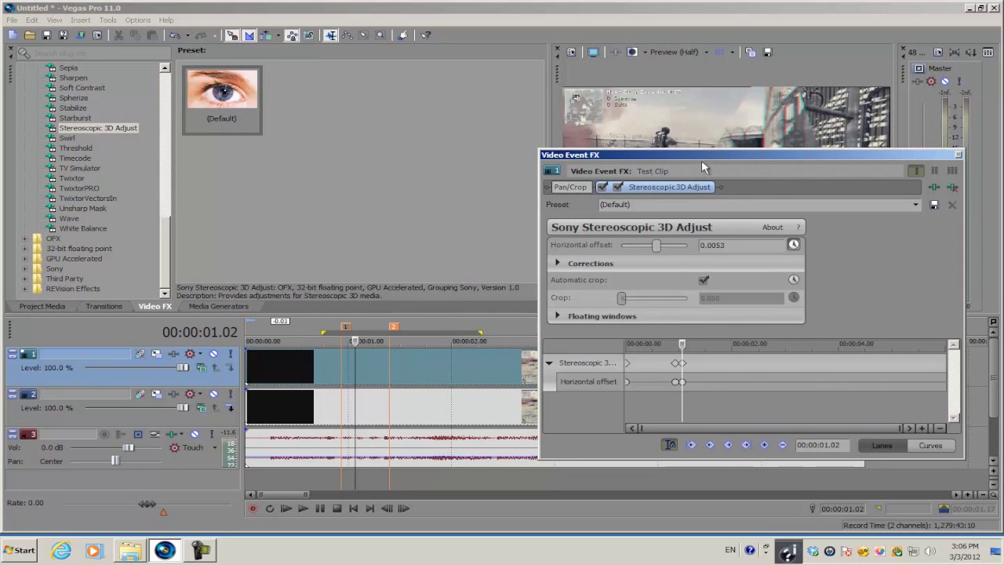
left_click_drag(713, 157, 349, 154)
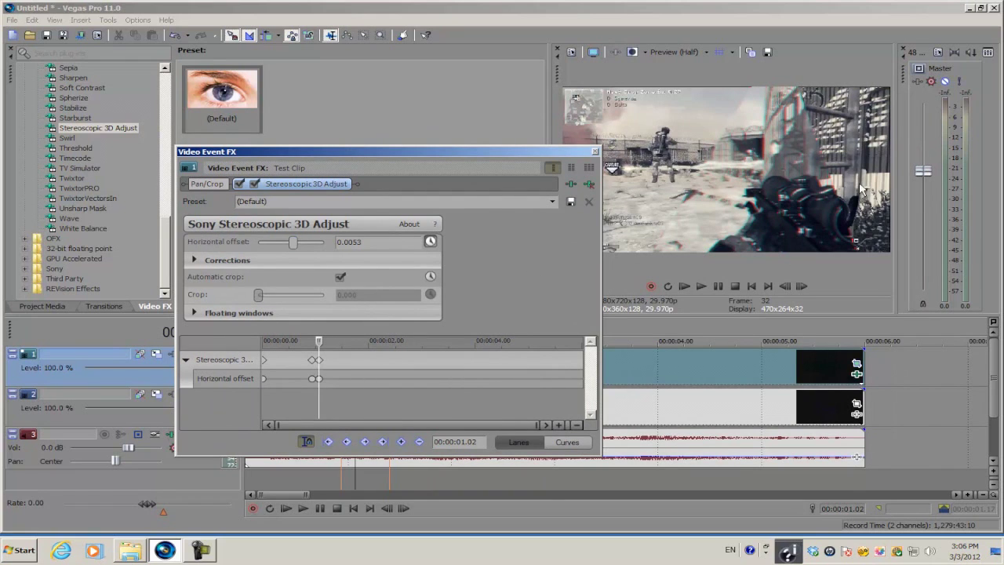
left_click(769, 144)
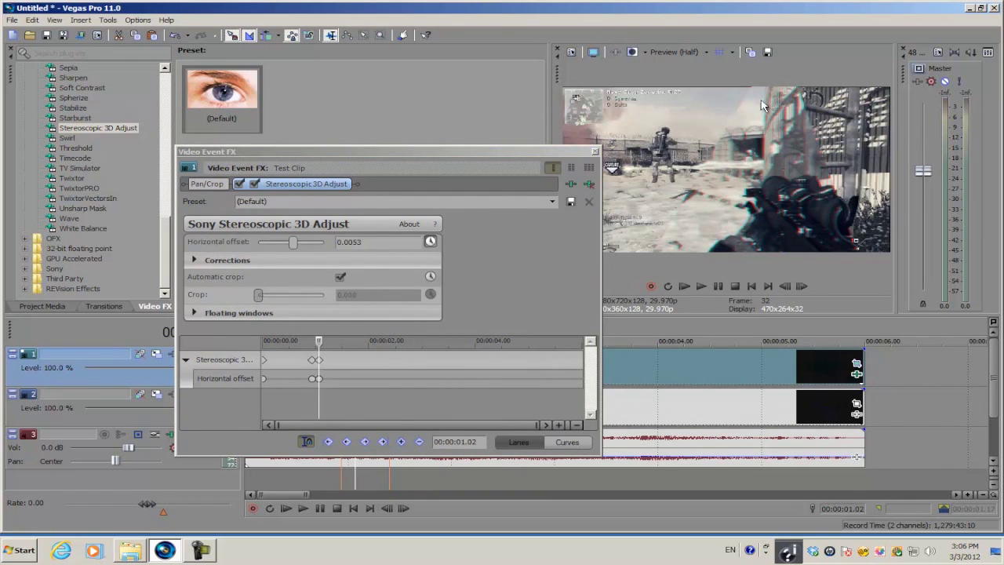
Key the horizontal offset negative at 1.04, -0.0032 at 1.06 and 0.0074 at 1.09
left_click(321, 342)
left_click_drag(294, 243, 286, 247)
left_click_drag(322, 342, 326, 341)
left_click_drag(289, 261, 293, 263)
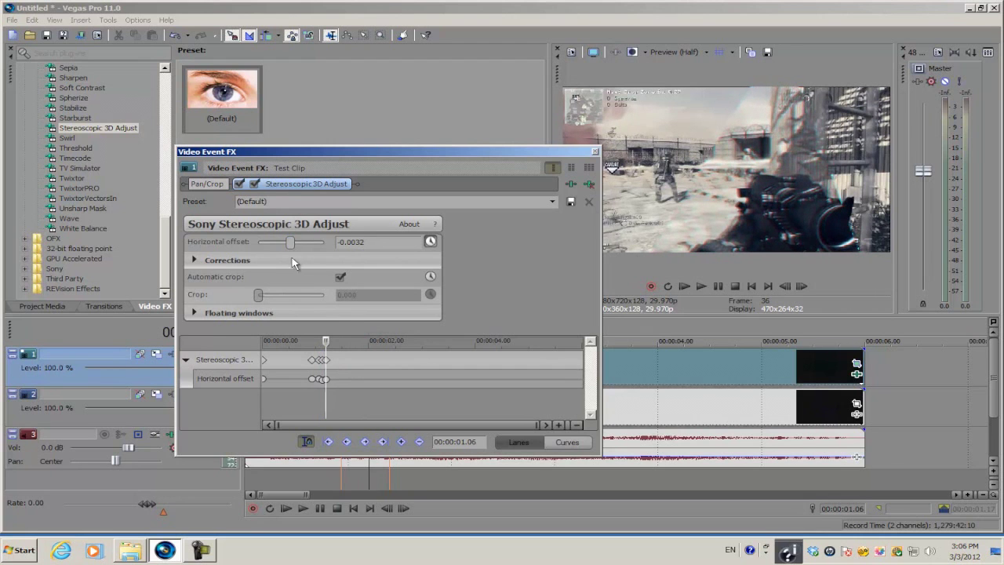
left_click_drag(326, 343, 332, 340)
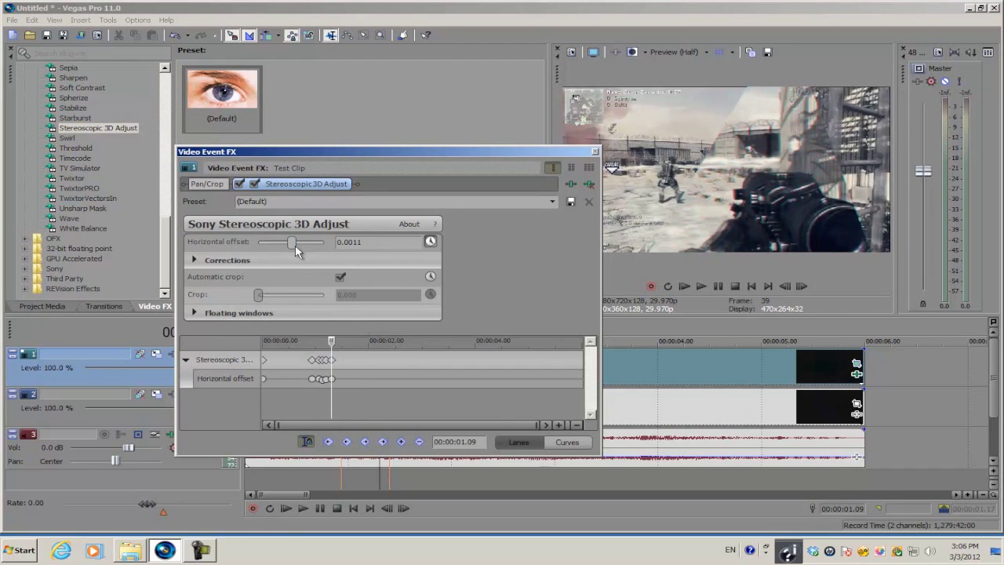
left_click_drag(295, 246, 298, 245)
Return the horizontal offset to 0 at 00:00:01.12 and close the effect window
left_click_drag(366, 151, 702, 138)
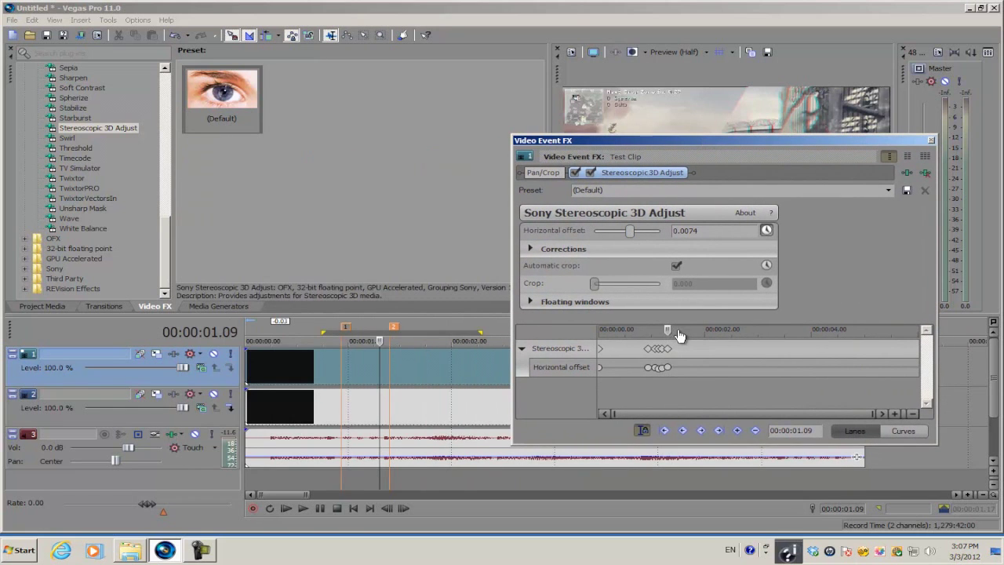
left_click_drag(670, 333, 676, 333)
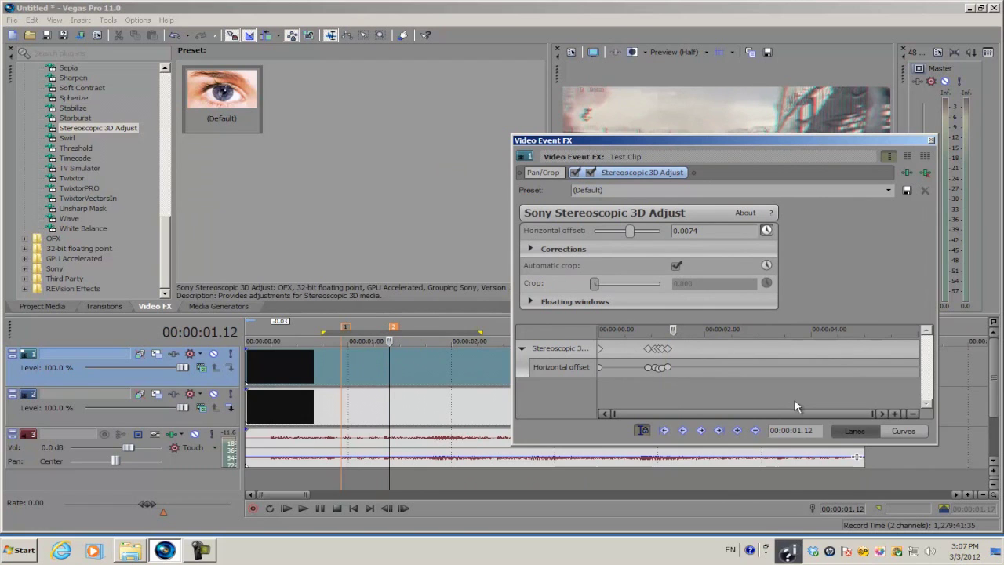
left_click(739, 430)
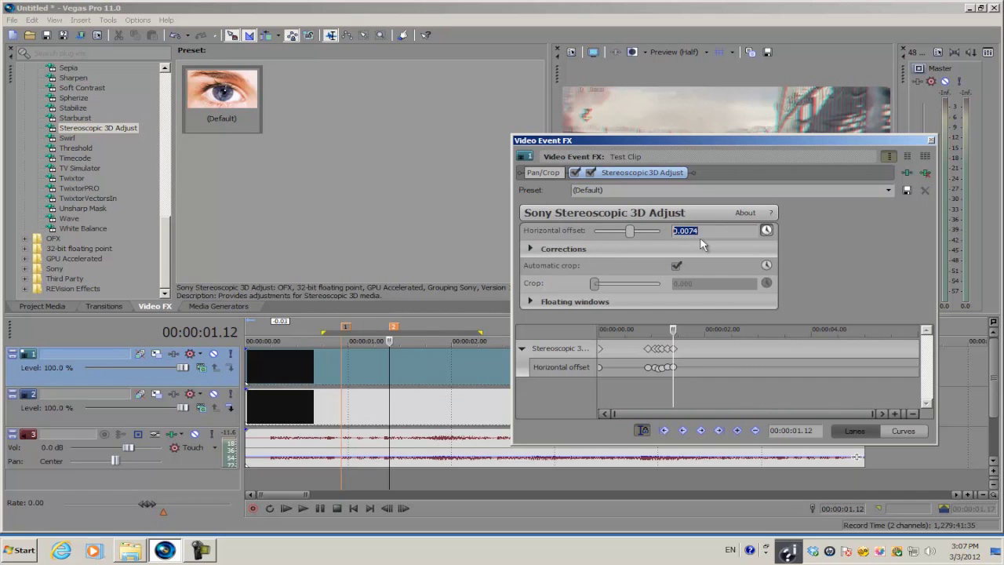
key("Return")
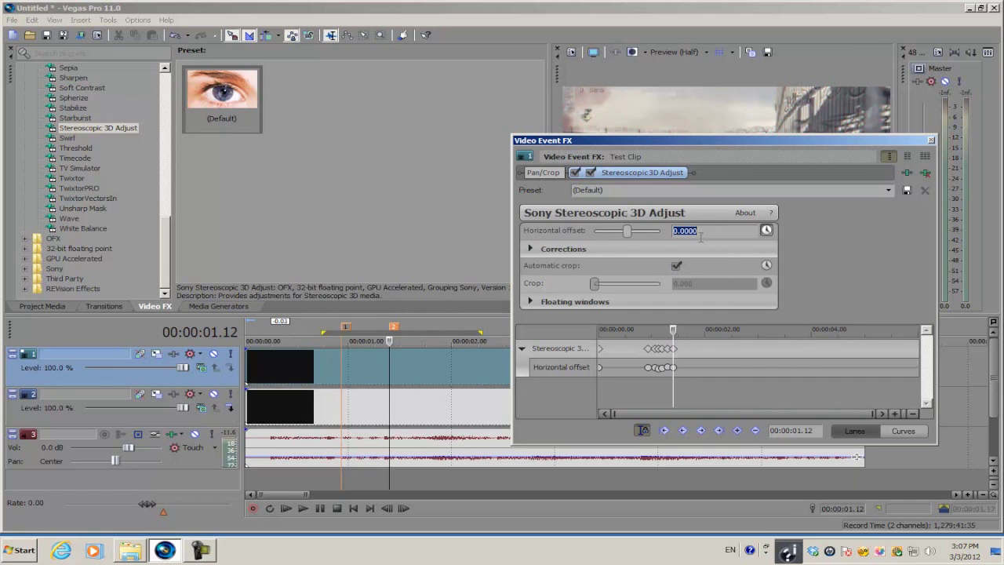
left_click(930, 141)
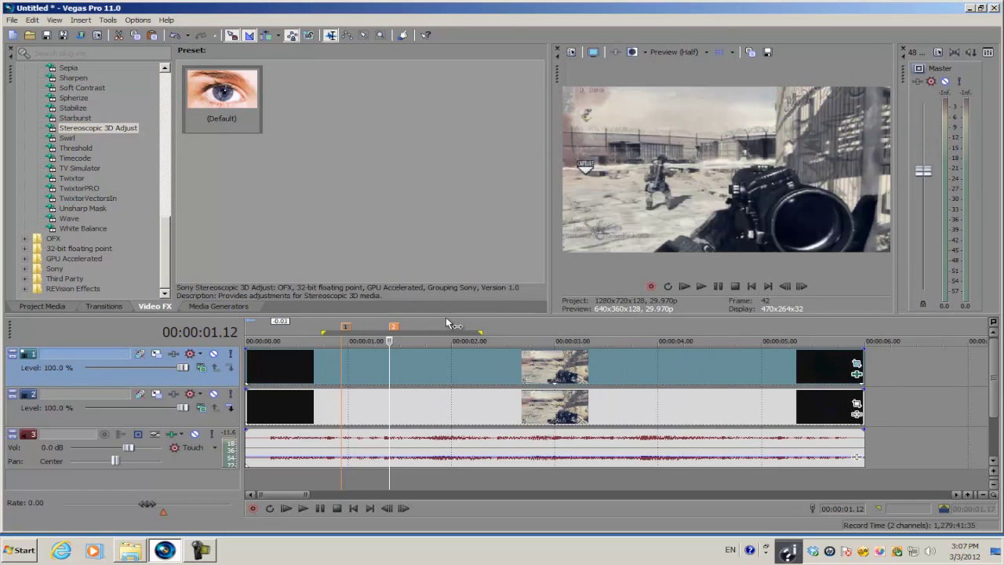
left_click_drag(465, 319, 376, 324)
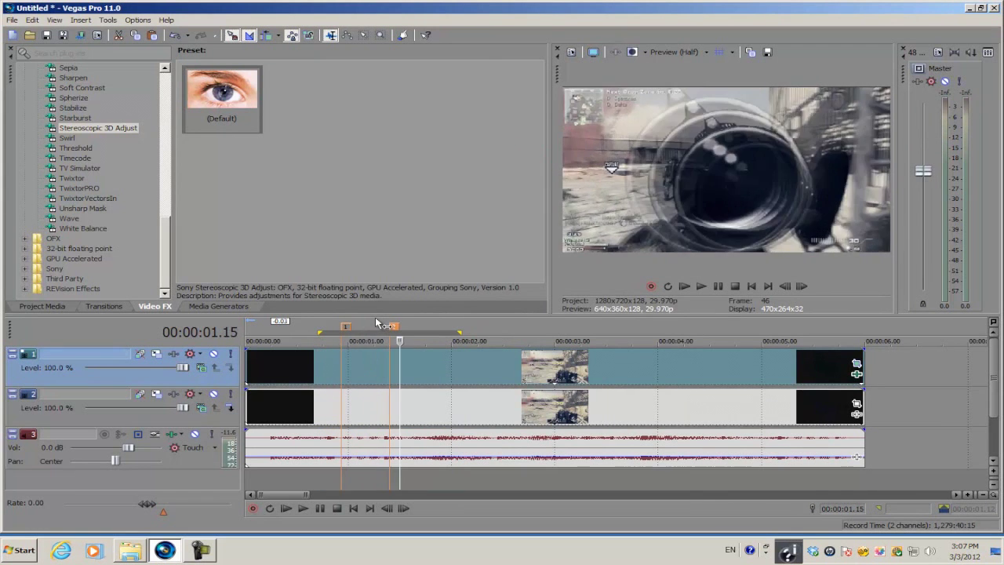
left_click(377, 324)
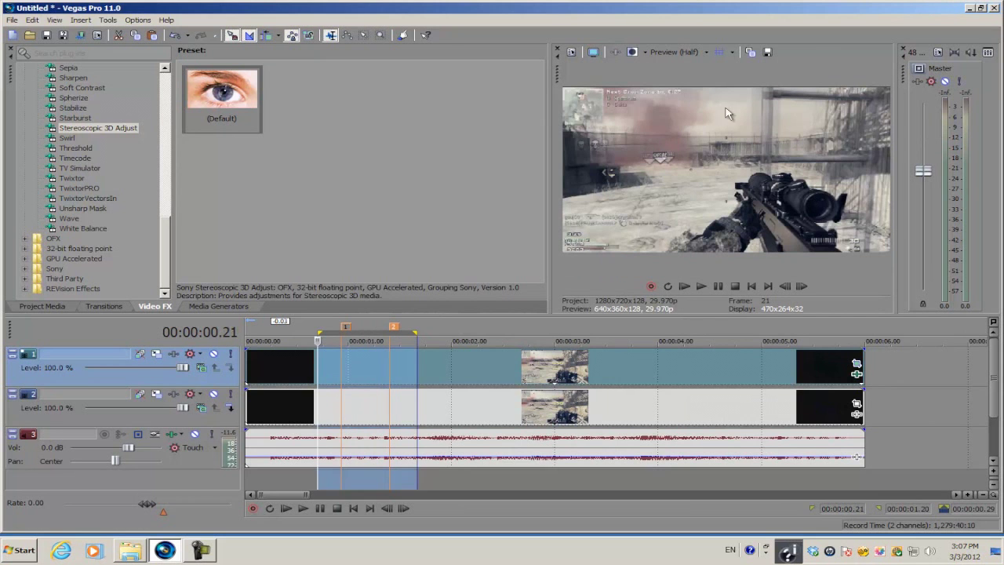
left_click(703, 286)
key("space")
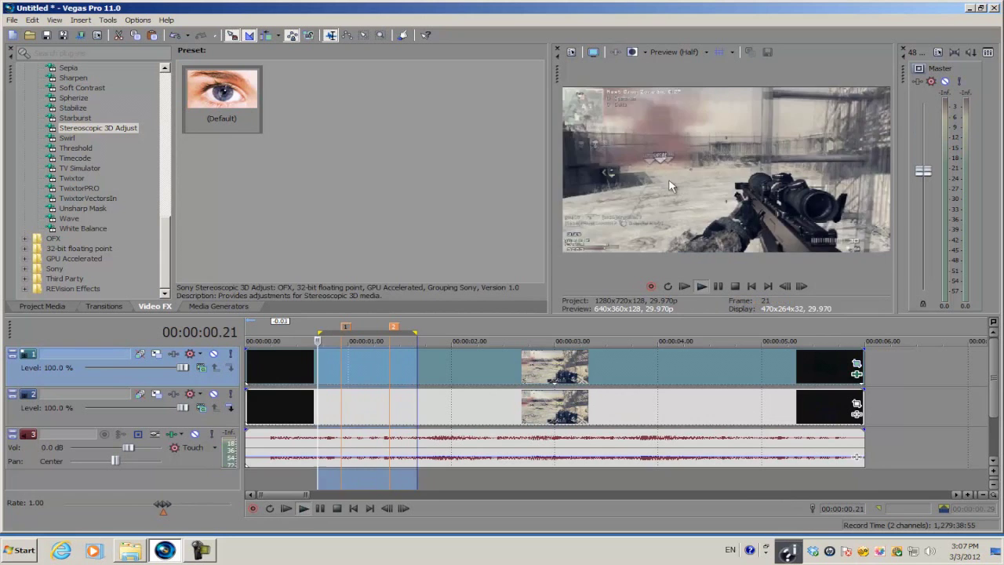
left_click(343, 359)
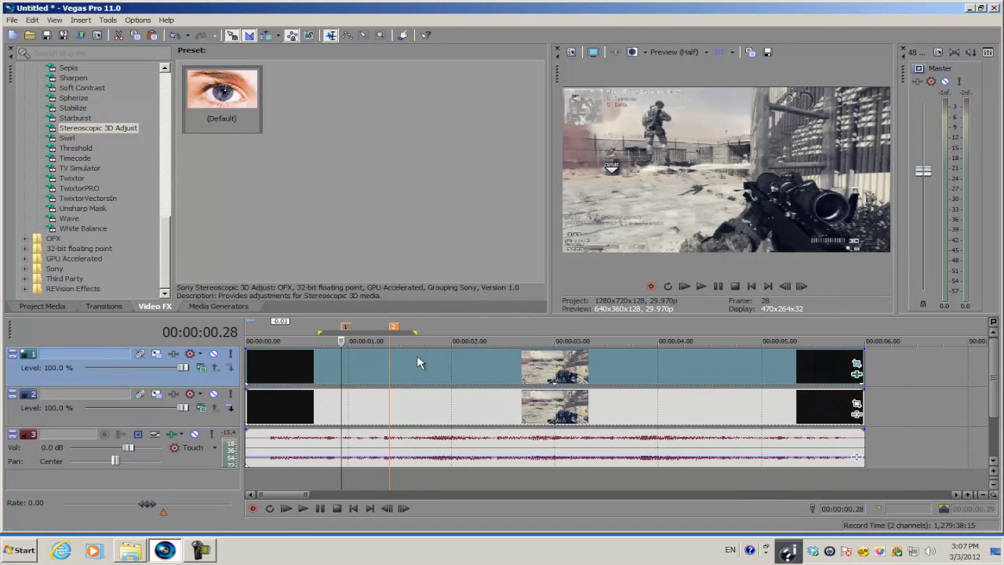
left_click(801, 287)
left_click(801, 286)
left_click(802, 286)
left_click(802, 287)
left_click(802, 286)
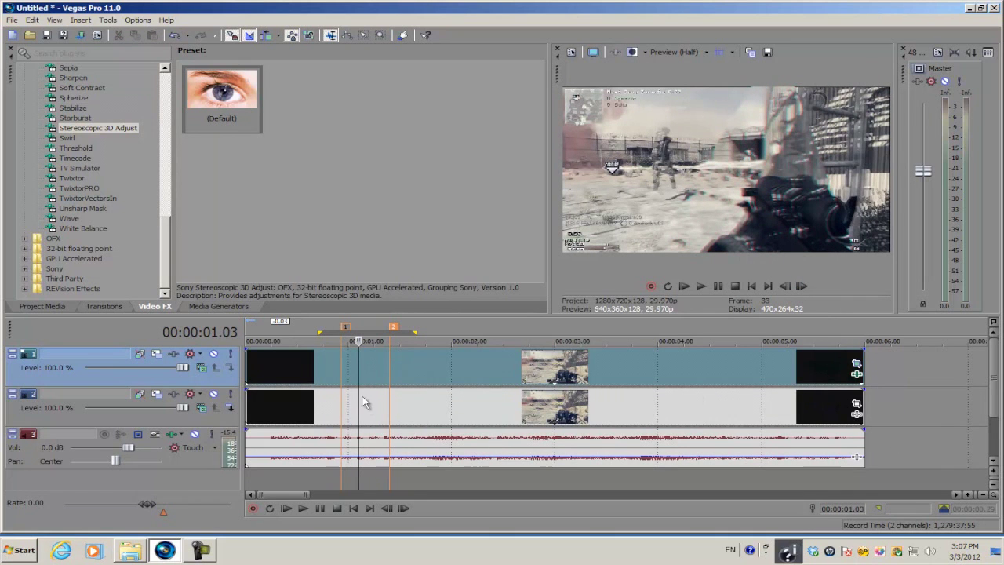
Insert a new empty video track and move it to the top
left_click(321, 401)
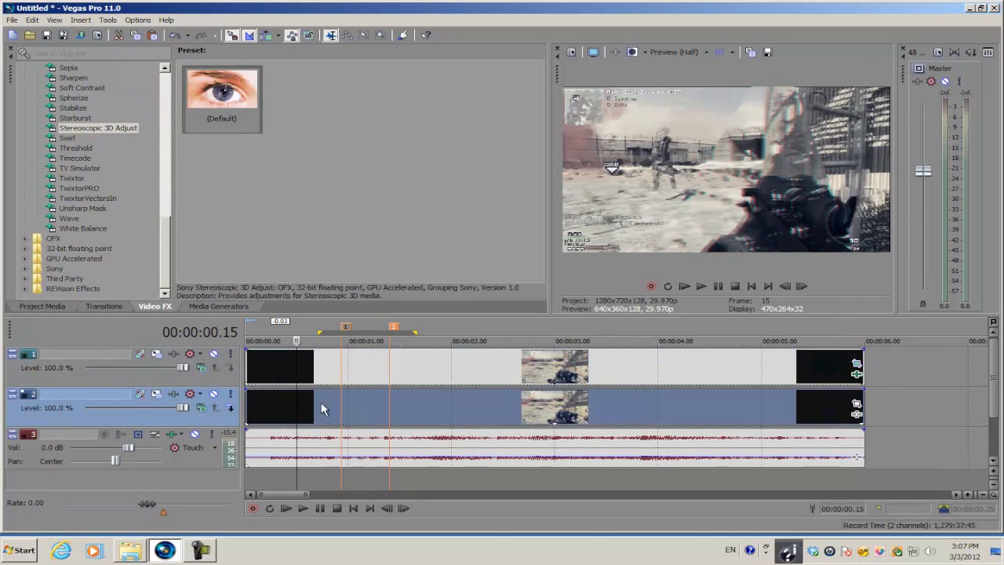
right_click(878, 404)
left_click(887, 426)
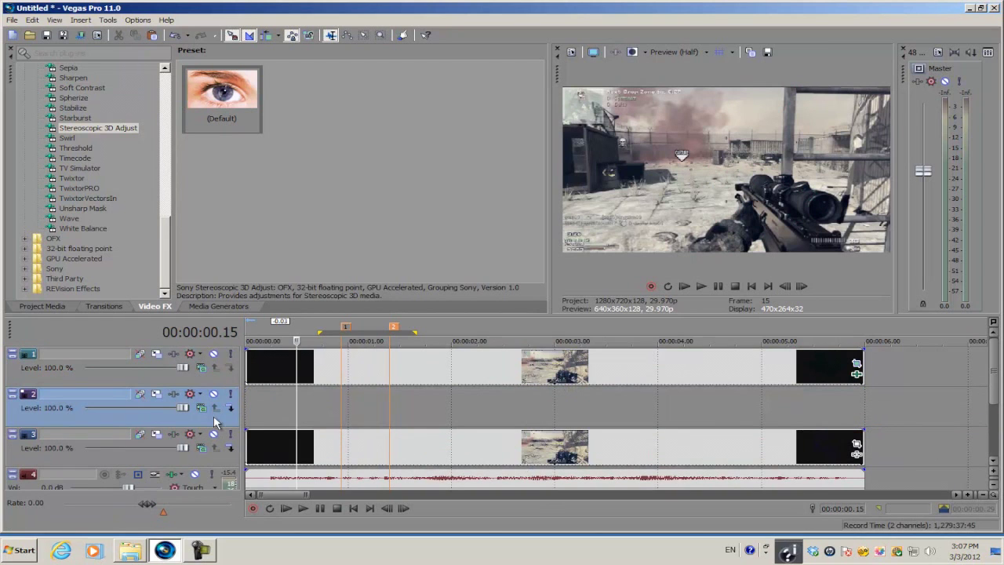
left_click_drag(219, 364, 219, 363)
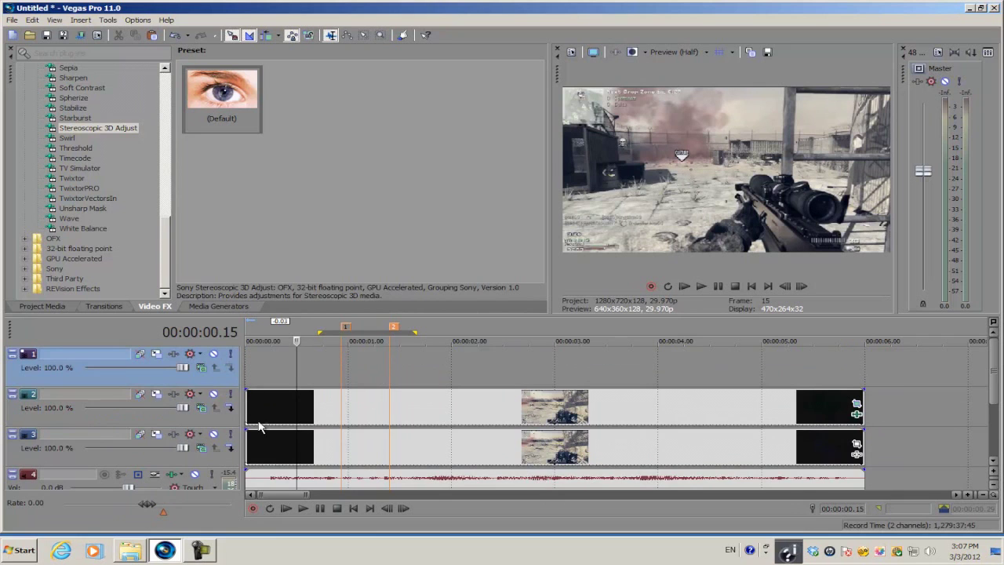
Copy track 3's Test Clip onto the new top track and open its Pan/Crop settings
left_click(278, 445)
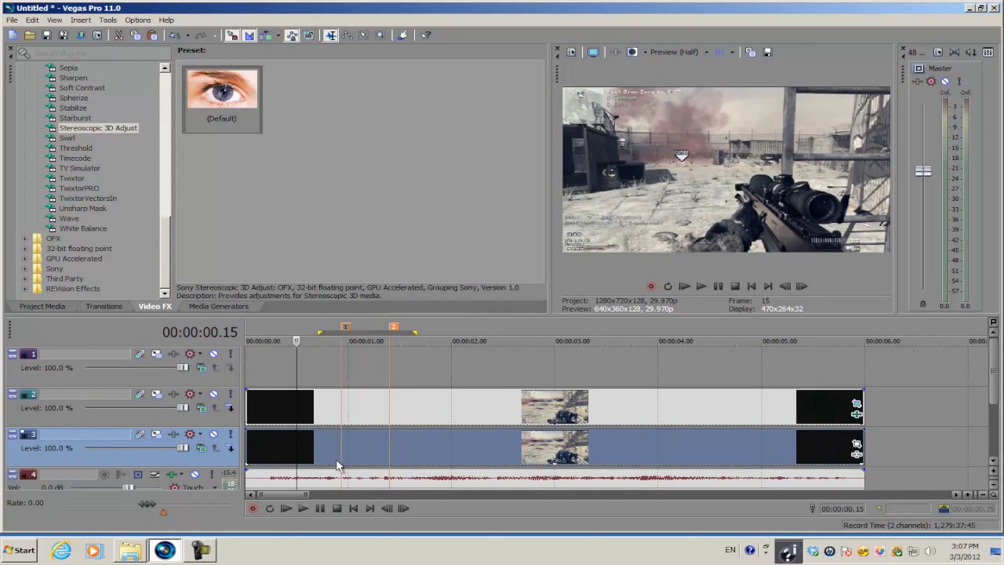
left_click(318, 408)
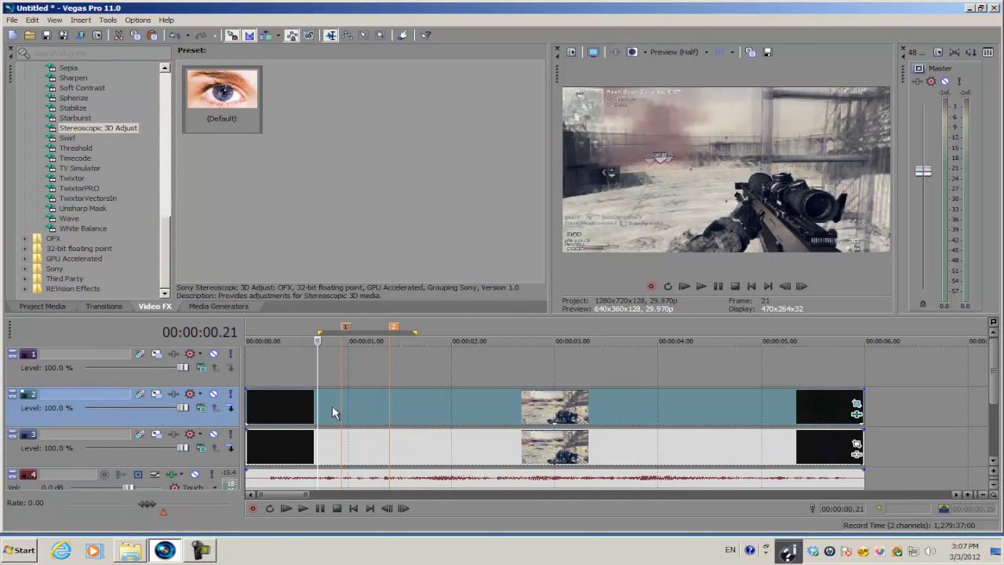
left_click(292, 441)
left_click_drag(292, 440, 269, 361)
left_click(342, 365)
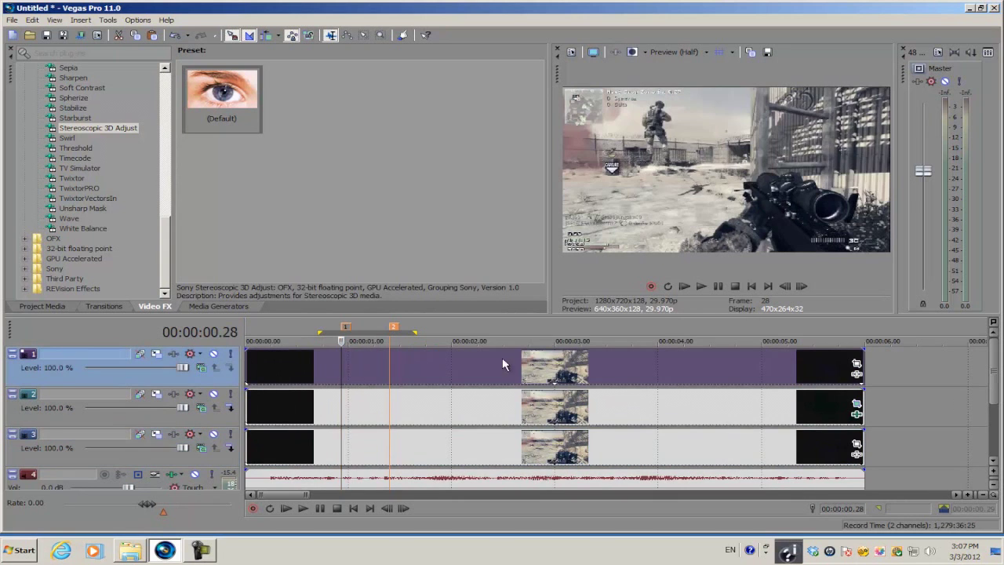
left_click(857, 364)
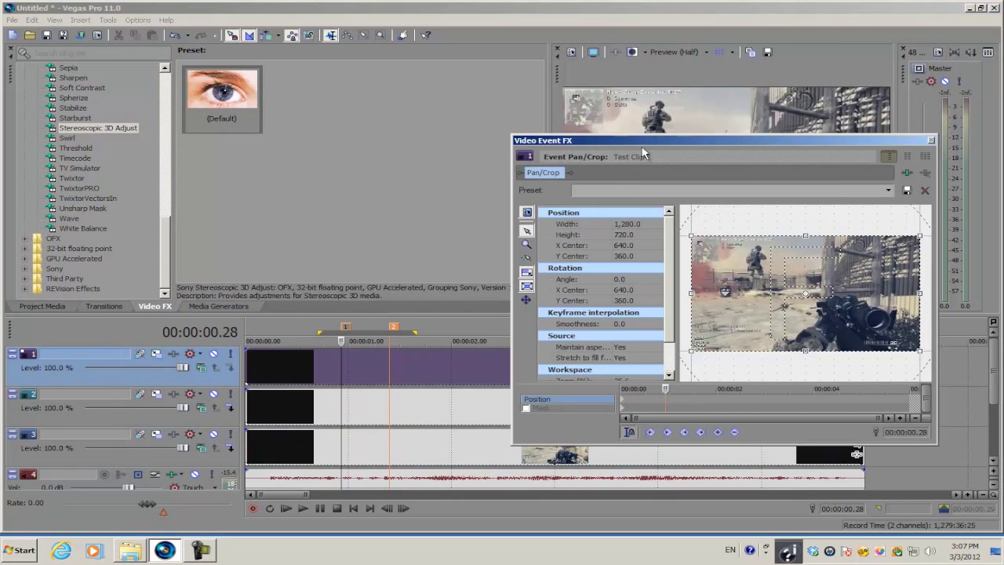
Switch to the mask and draw a three-point triangle on the top clip at 1.00
left_click_drag(583, 142, 187, 127)
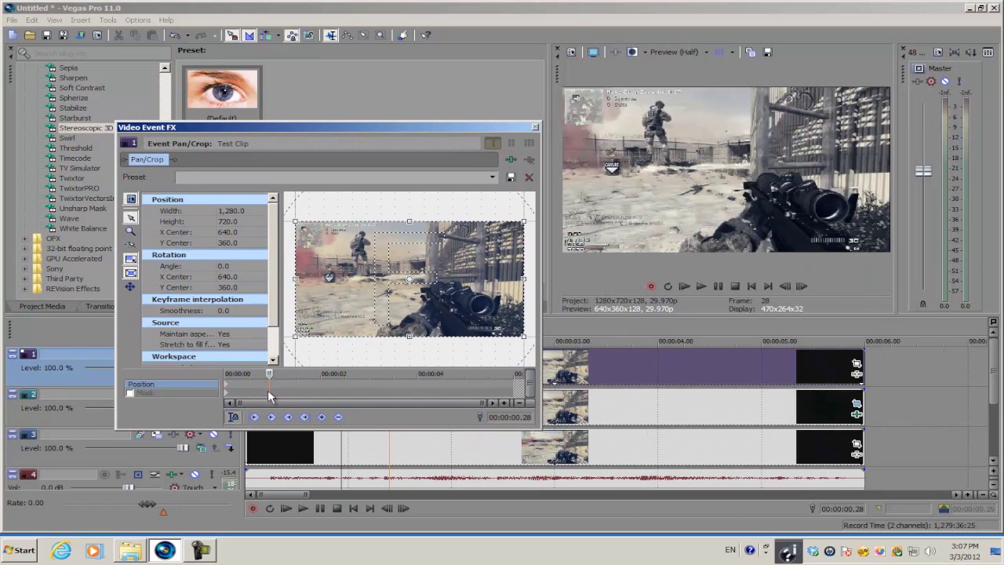
left_click(129, 393)
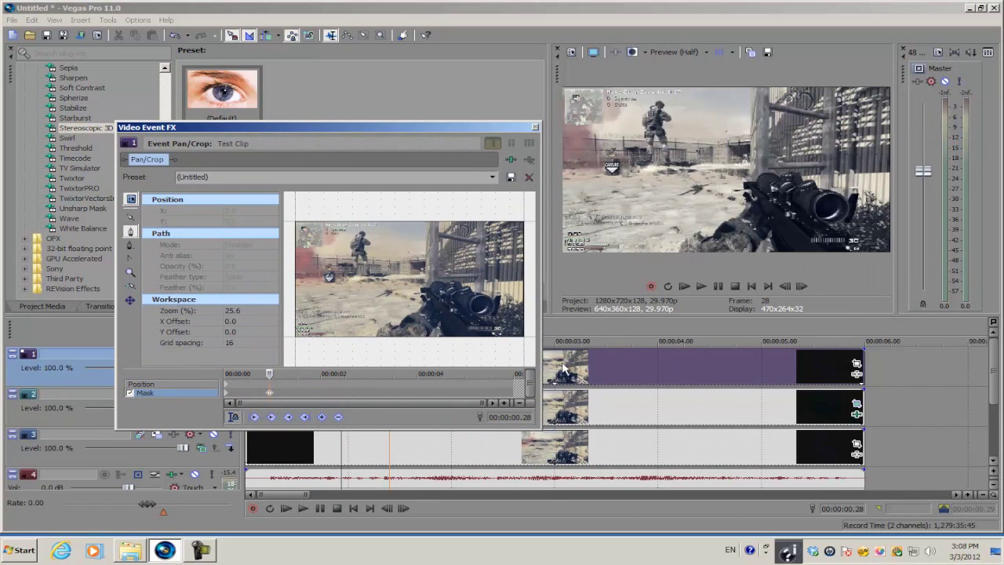
left_click(801, 286)
left_click(801, 286)
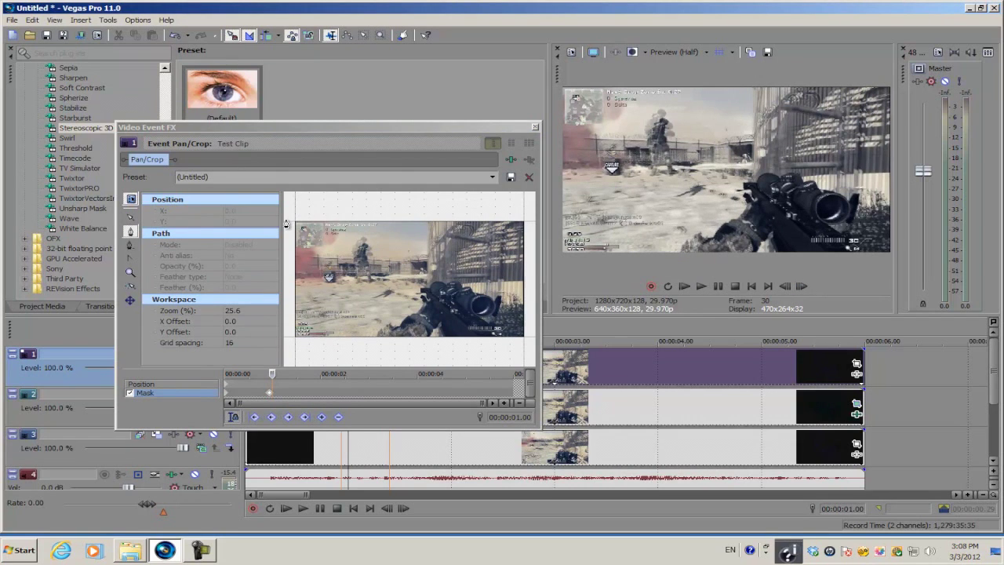
left_click(287, 275)
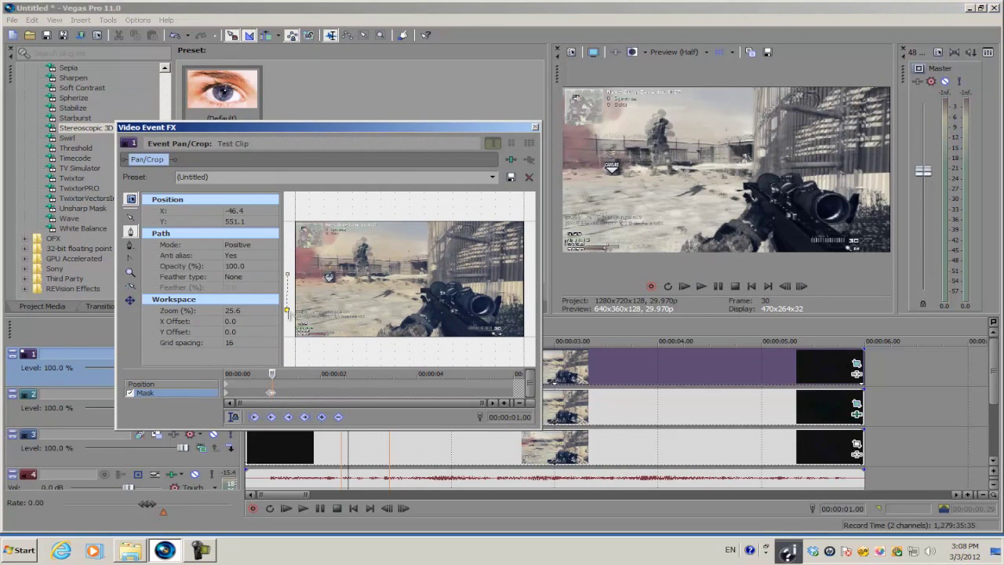
left_click(465, 215)
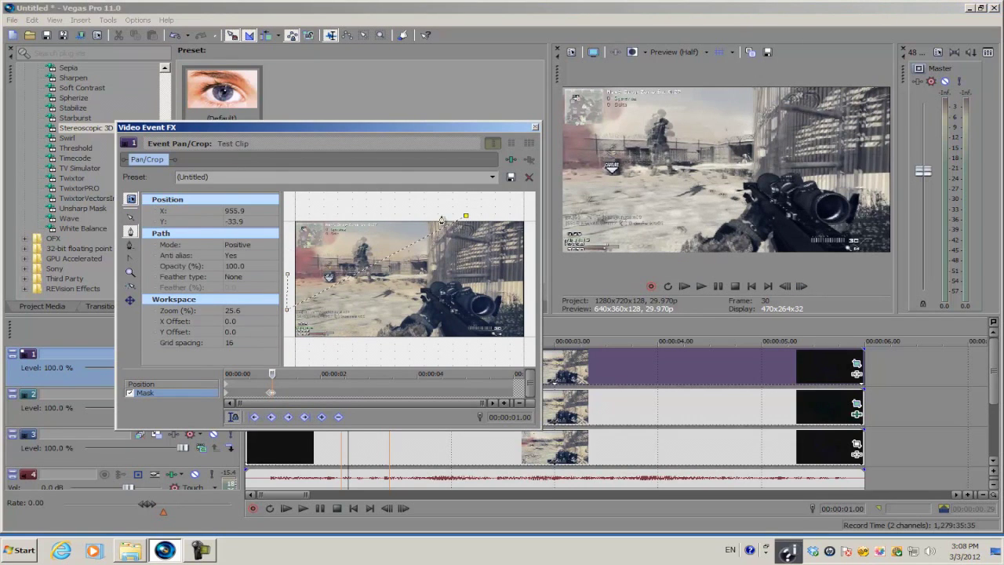
left_click(287, 276)
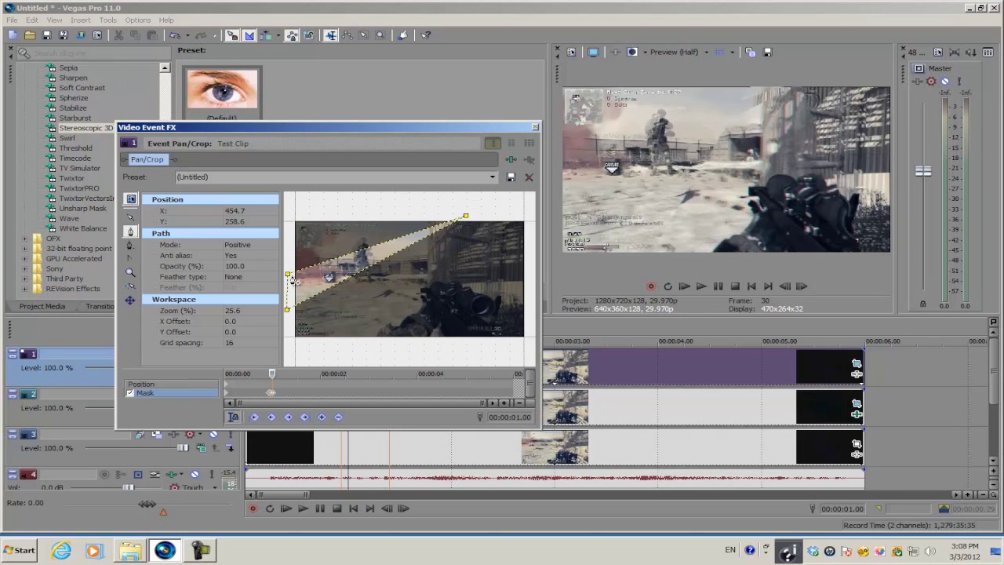
Check the mask between 1.04 and 1.11, then delete it at 00:00:01.13
left_click(290, 374)
left_click_drag(290, 374, 279, 376)
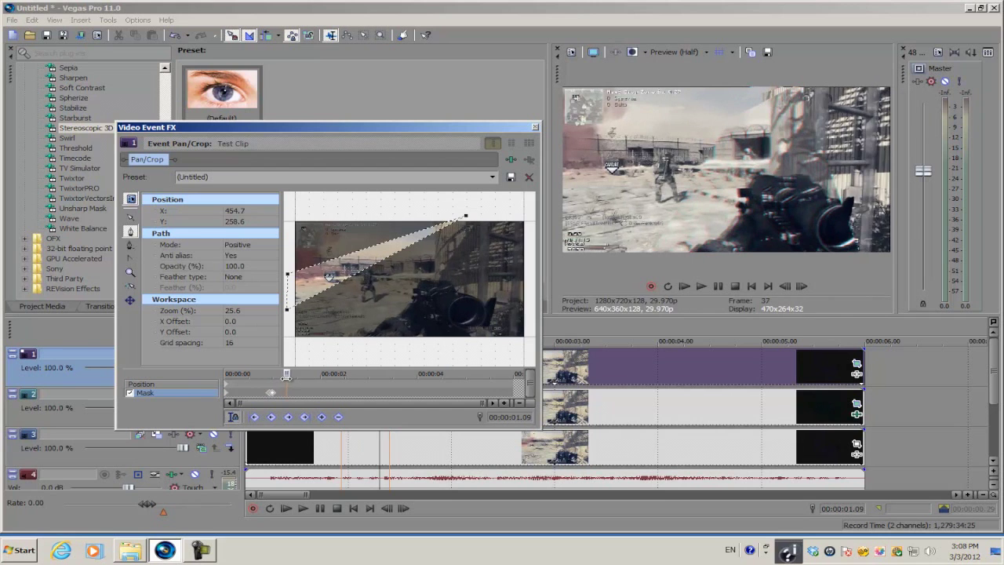
left_click_drag(278, 376, 290, 374)
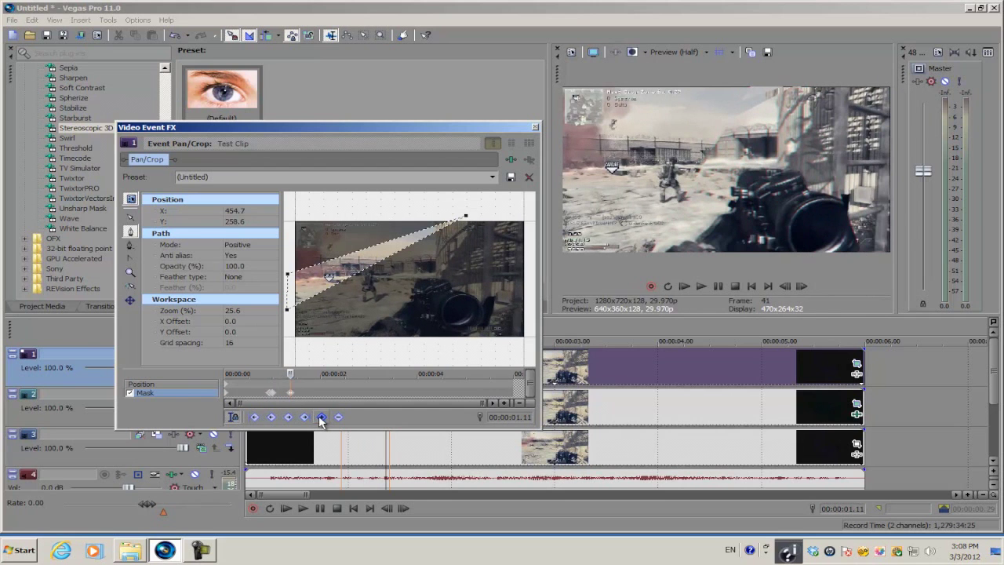
double_click(800, 286)
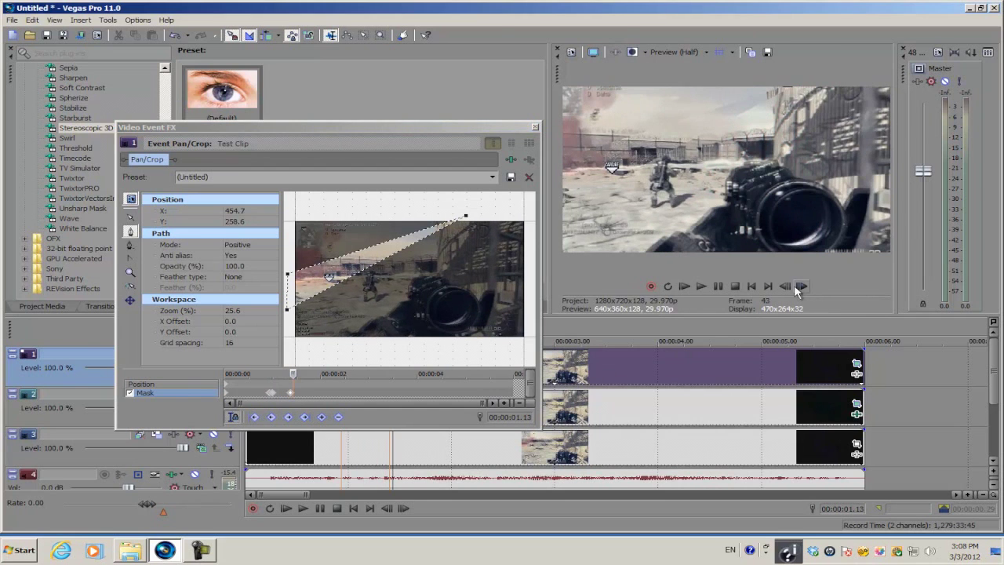
right_click(382, 265)
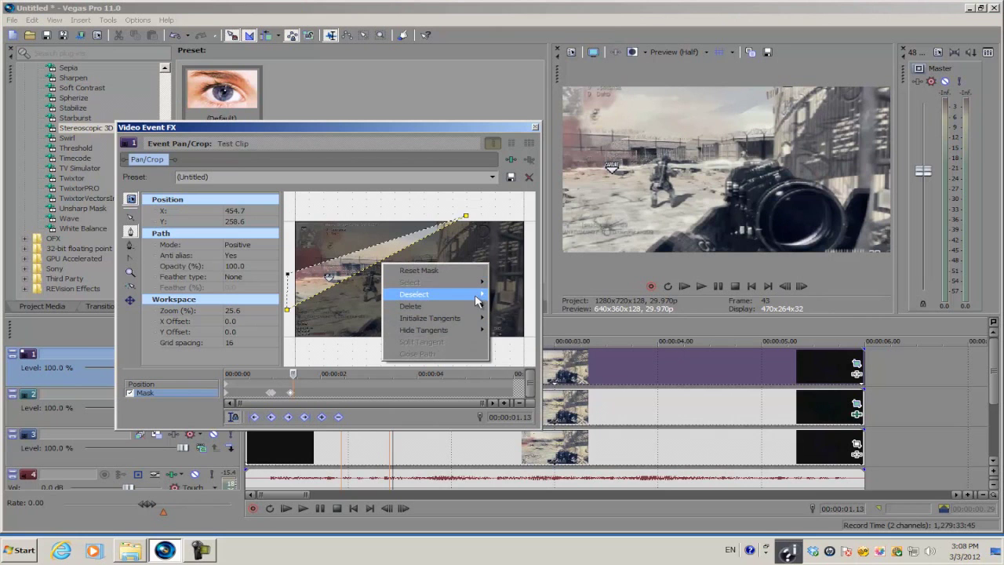
mouse_move(439, 306)
left_click(509, 363)
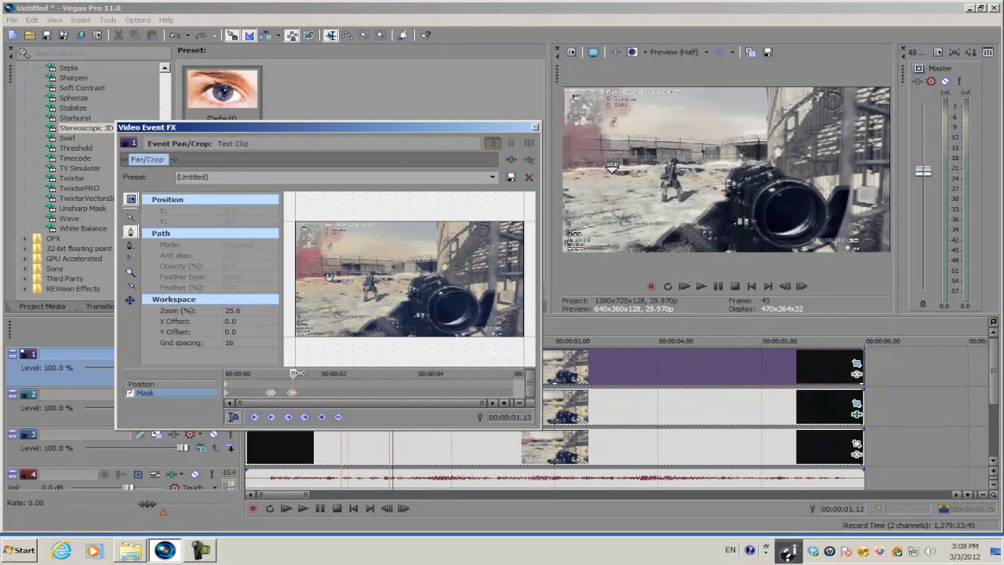
Zoom into the shot at 00:00:01.00 by shrinking the Position crop frame
left_click(269, 386)
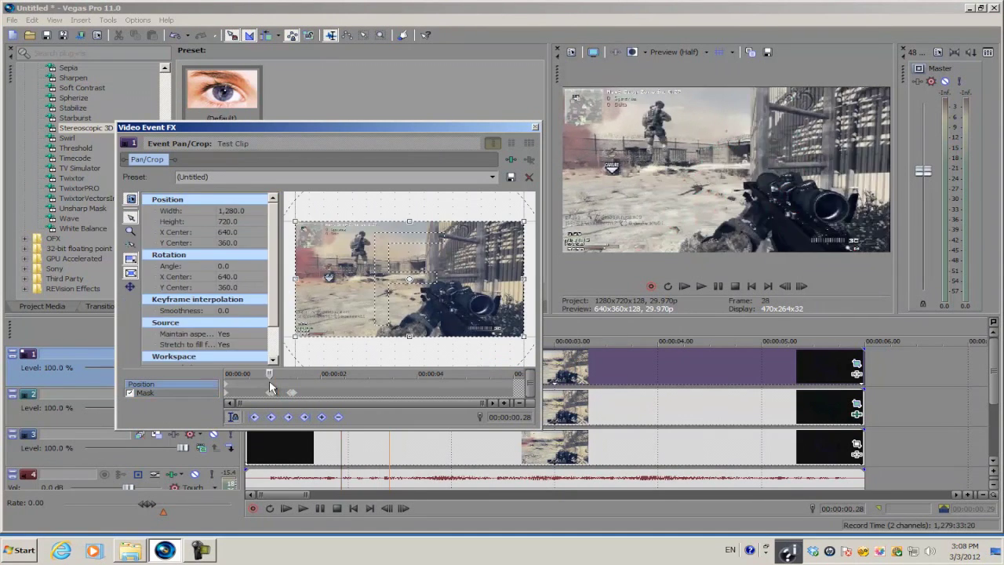
key("Right")
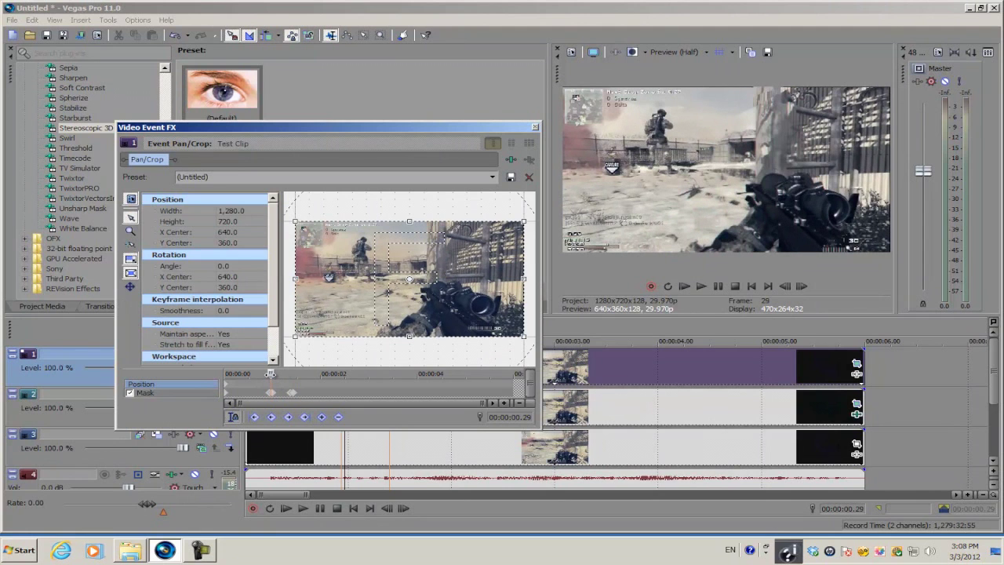
key("Left")
key("Right")
key("Right")
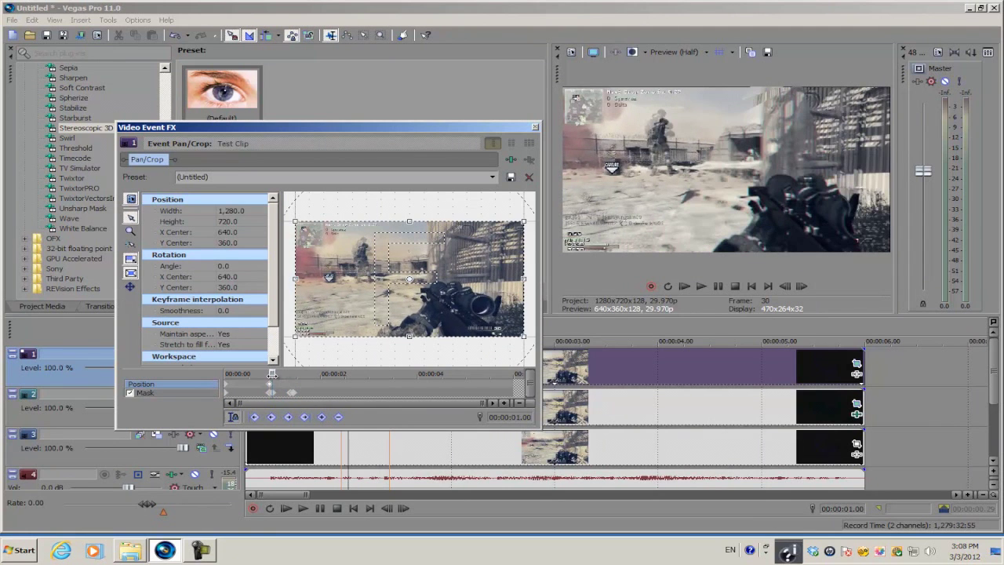
left_click_drag(523, 221, 500, 232)
Zoom slightly out at 1.06, further in at 1.11, then restore the full 1280x720 frame at 1.18
left_click_drag(269, 374, 282, 373)
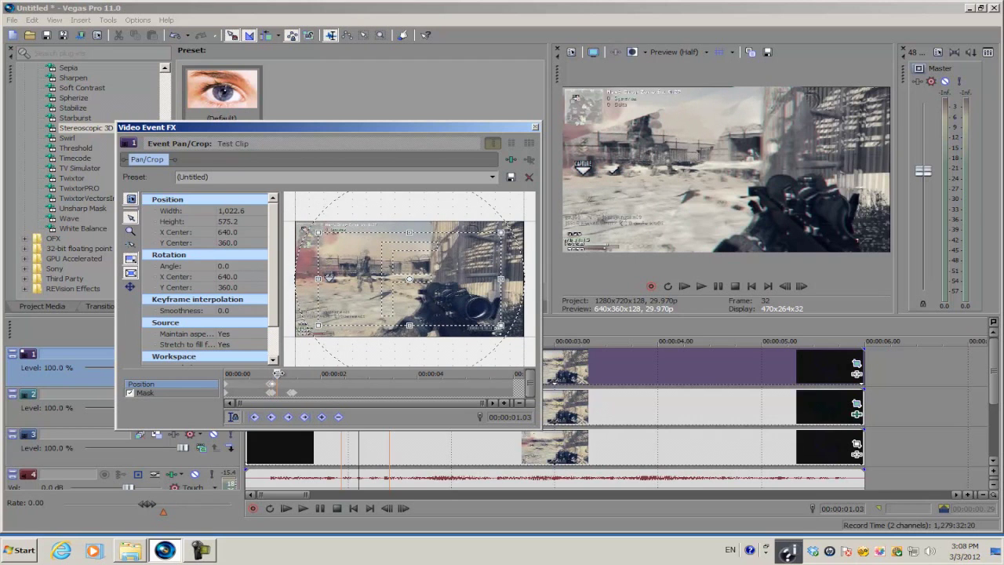
left_click_drag(500, 232, 508, 229)
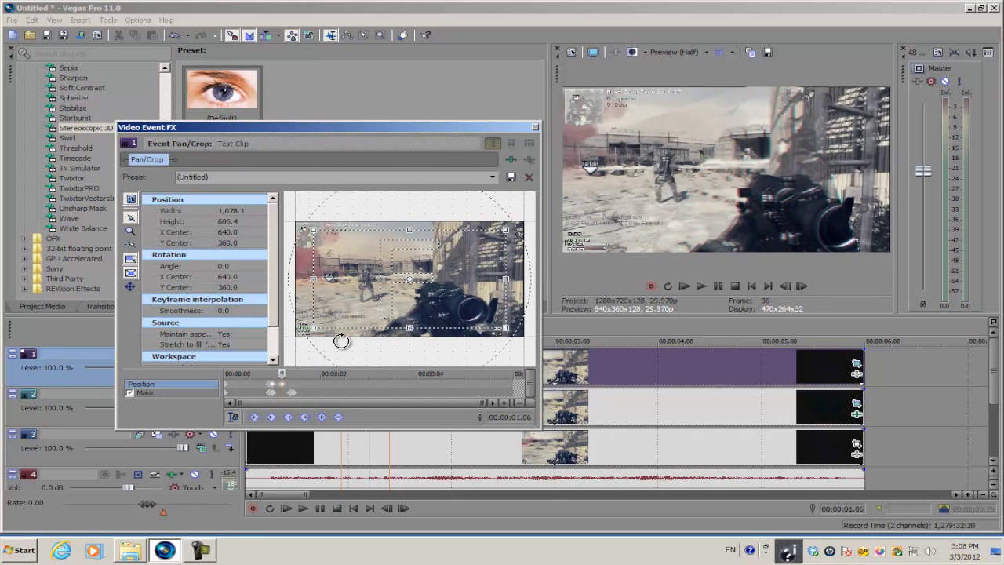
left_click_drag(281, 373, 290, 374)
left_click_drag(510, 227, 497, 234)
left_click_drag(289, 374, 301, 373)
right_click(403, 285)
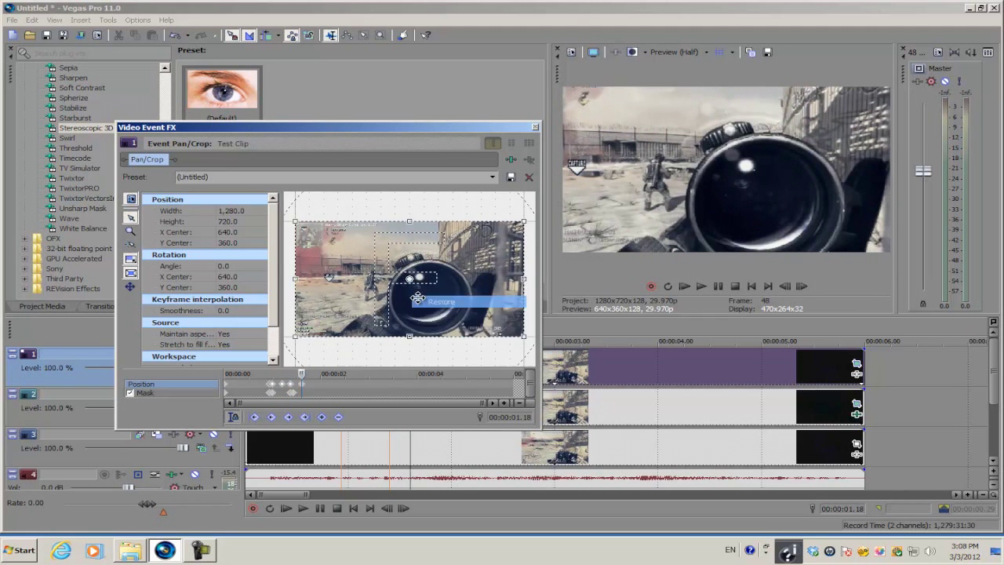
left_click(439, 292)
Close Pan/Crop and apply the Stereoscopic 3D Adjust preset to track 1's clip at 0.28
left_click(534, 127)
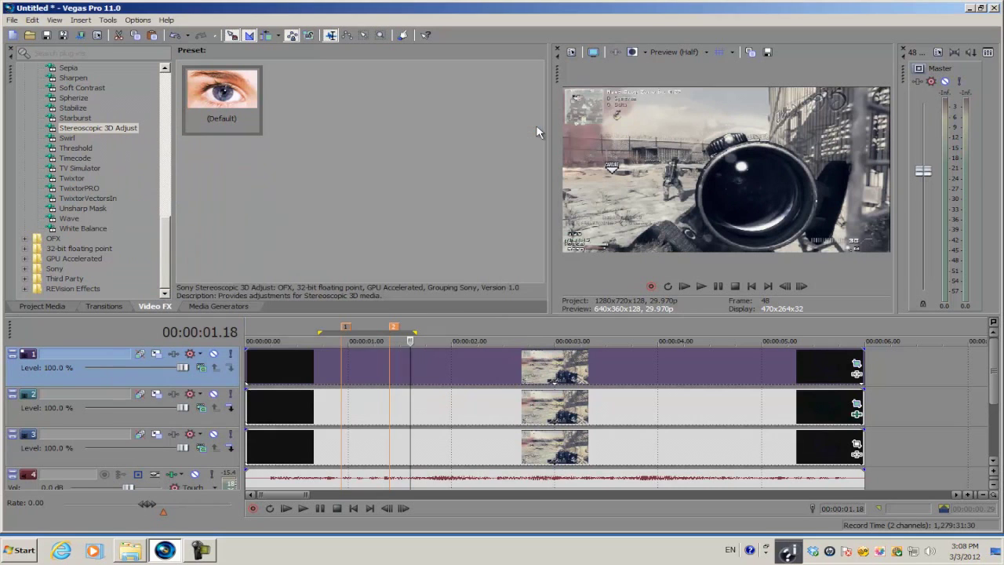
left_click(341, 339)
left_click_drag(221, 94, 420, 365)
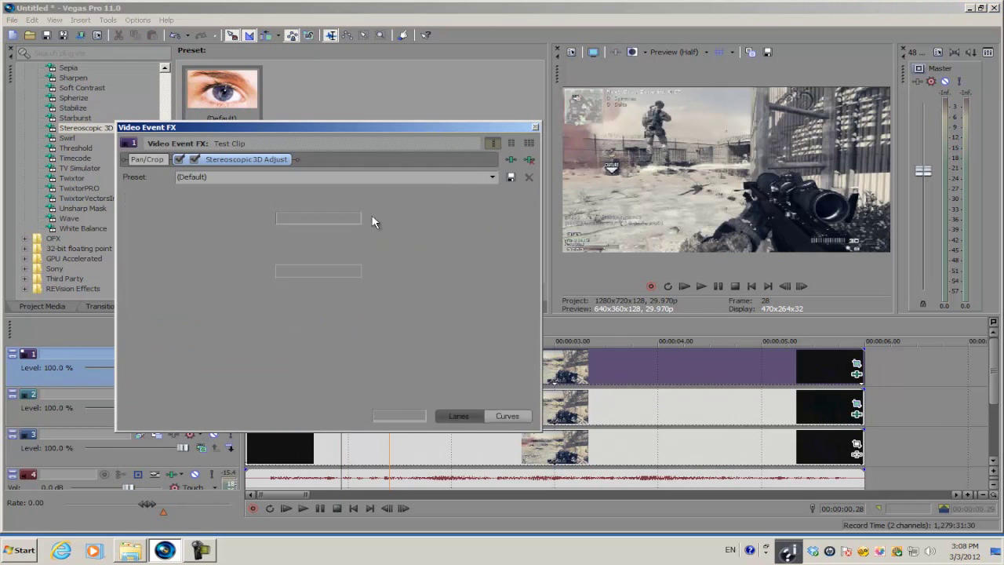
left_click_drag(363, 127, 684, 134)
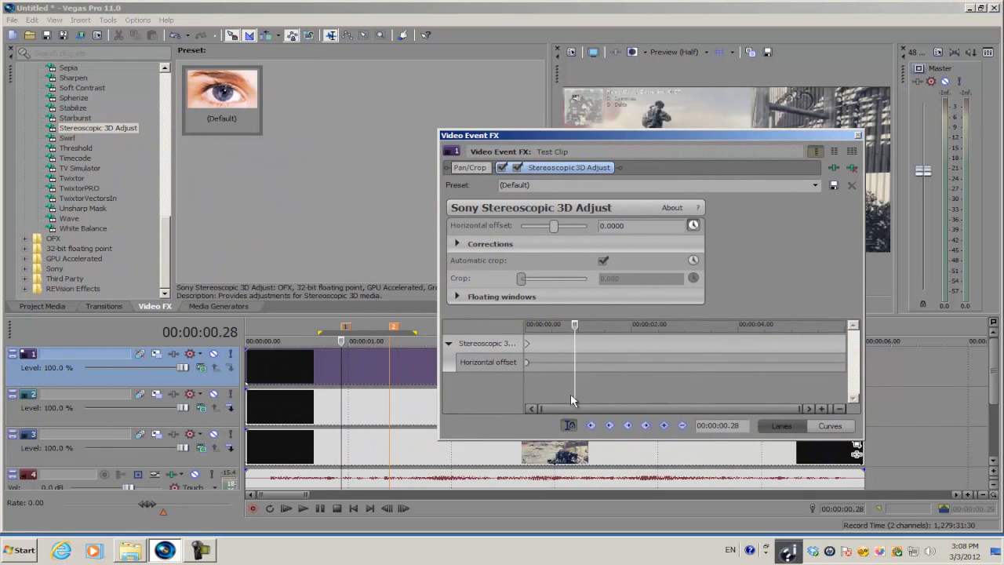
Add horizontal offset keyframes at 0.28 and 1.01, and mark a loop over the first two seconds
left_click(662, 425)
left_click_drag(575, 329, 580, 329)
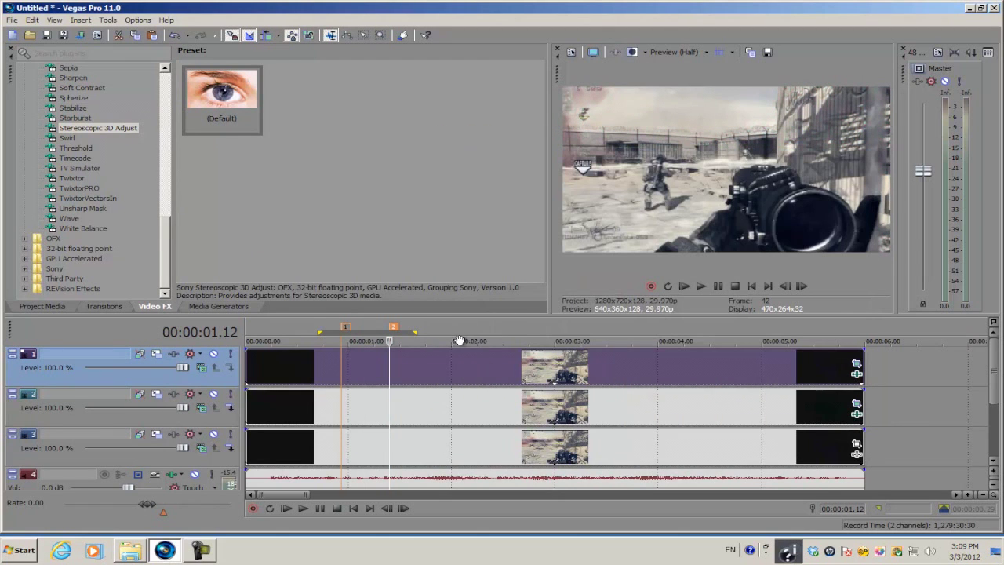
left_click_drag(488, 328, 284, 331)
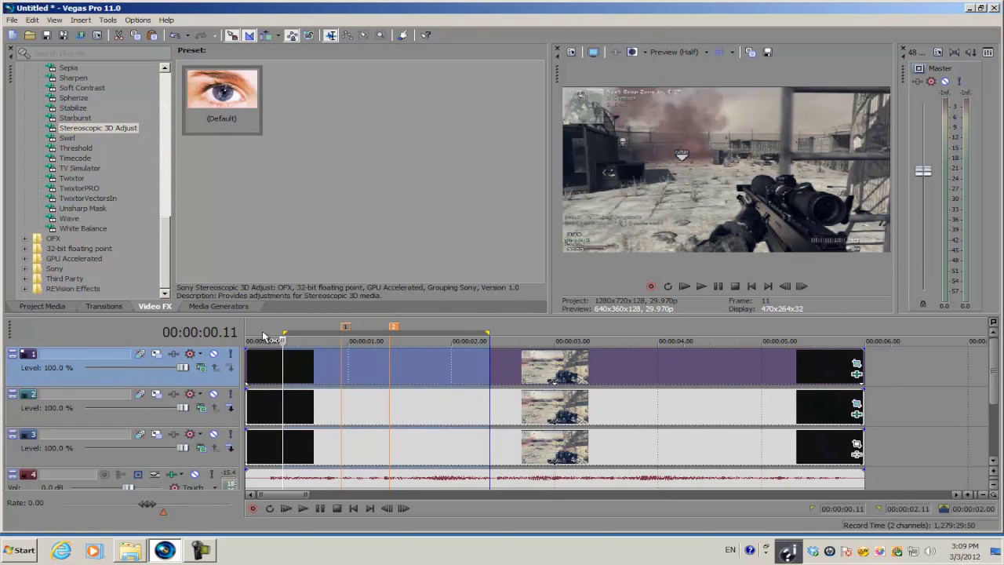
Tighten the loop region and loop-play it
left_click_drag(487, 334, 458, 333)
left_click_drag(284, 333, 324, 334)
key("space")
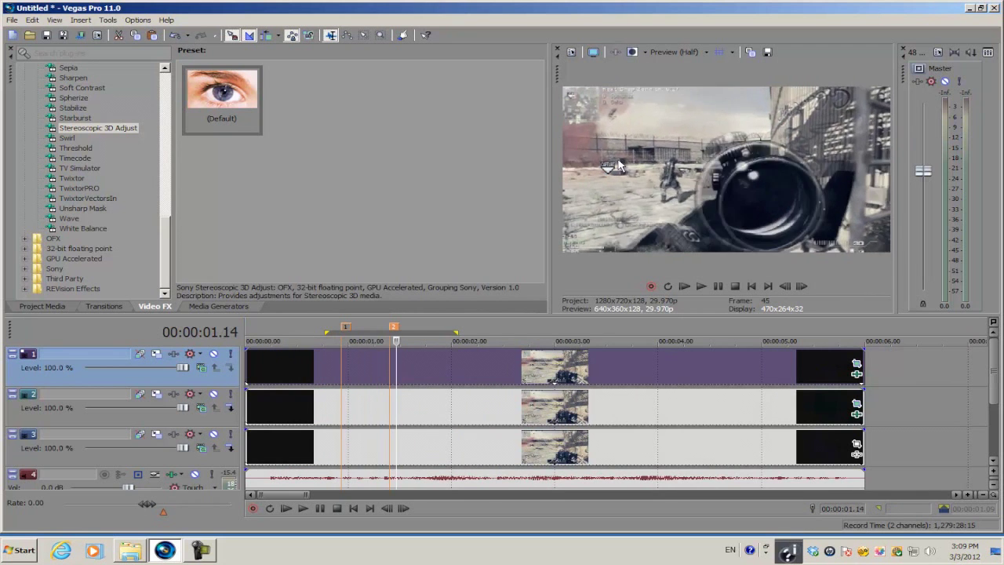
key("o")
key("space")
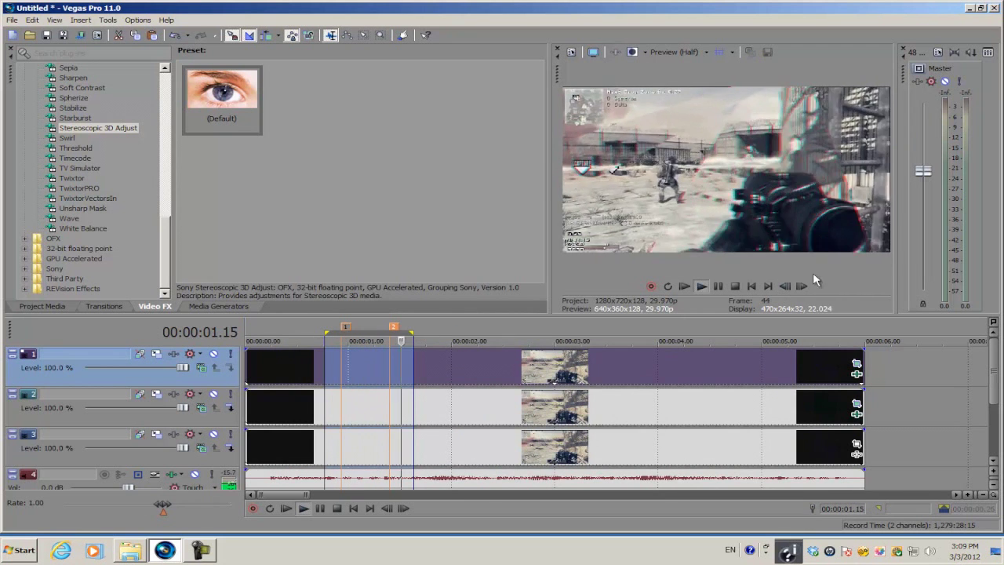
Set preview quality to Auto and replay a new loop from 0.17 to 2.06
left_click(675, 52)
mouse_move(682, 79)
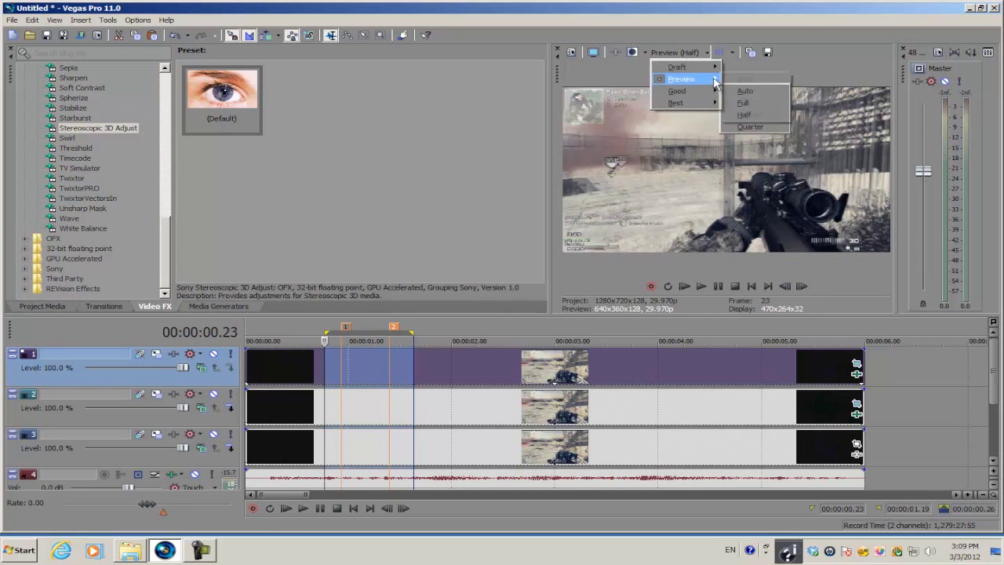
left_click(745, 79)
left_click_drag(470, 327, 308, 323)
left_click(370, 398)
key("space")
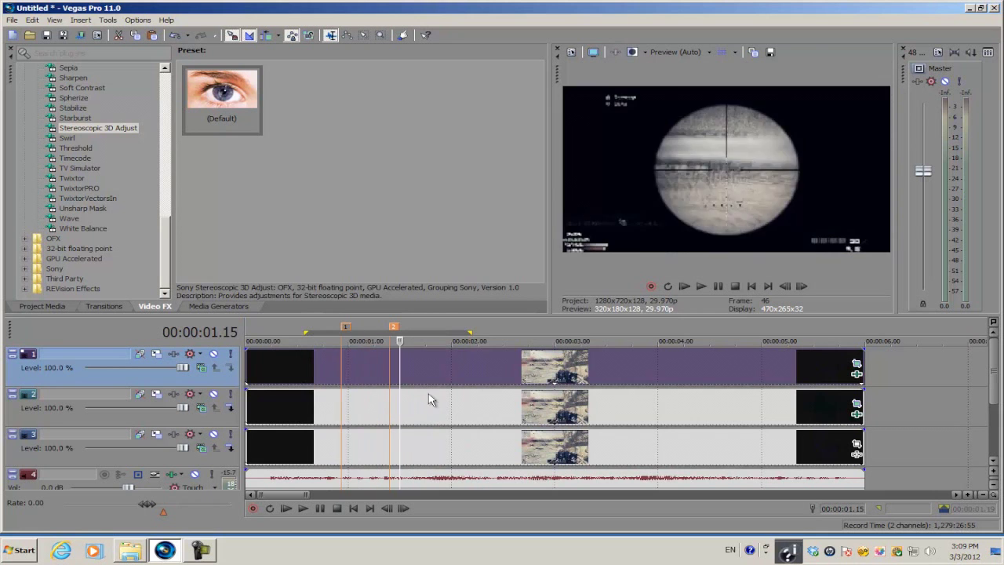
key("space")
key("space")
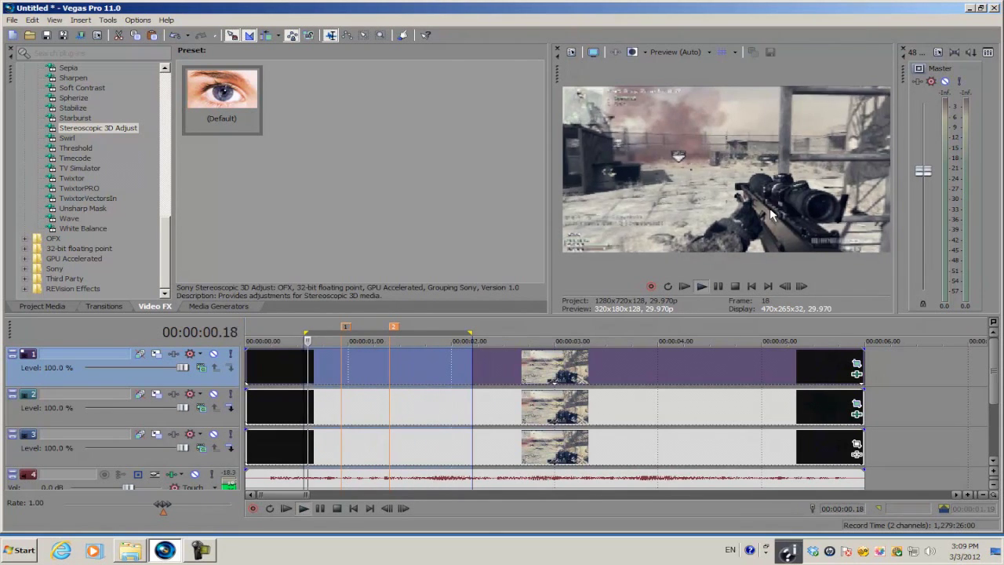
key("space")
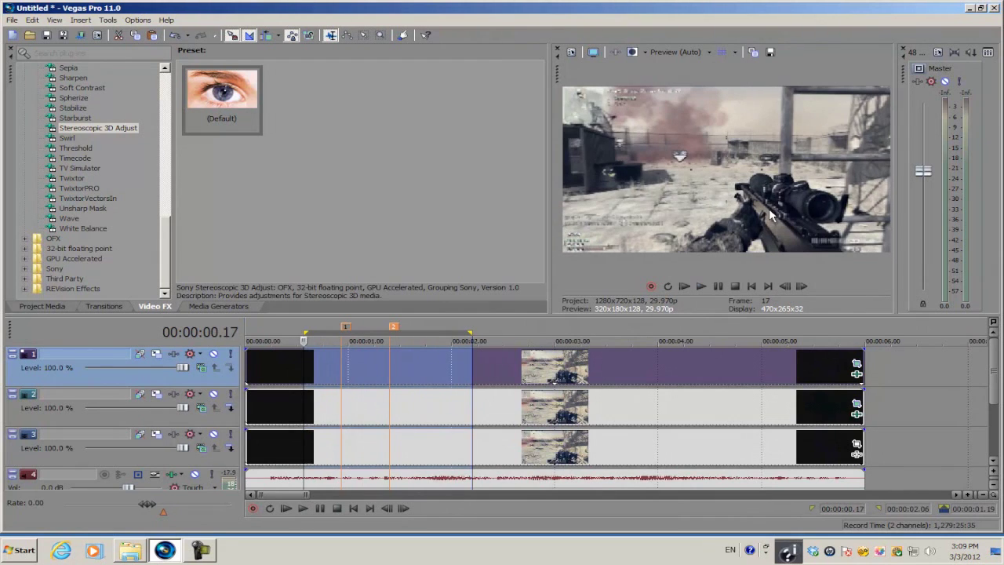
key("space")
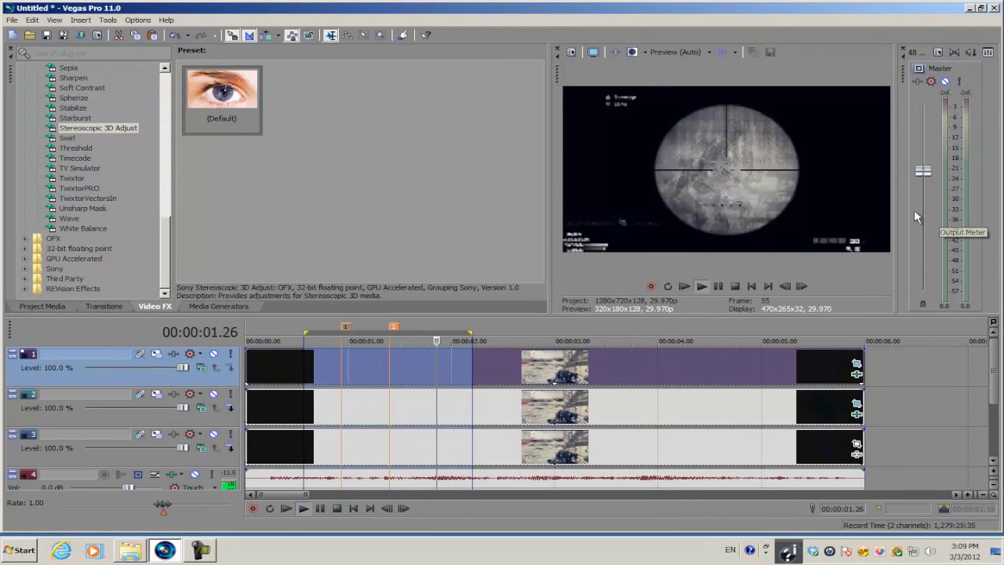
key("space")
Move to 2.07 and set preview quality to Half
left_click(475, 362)
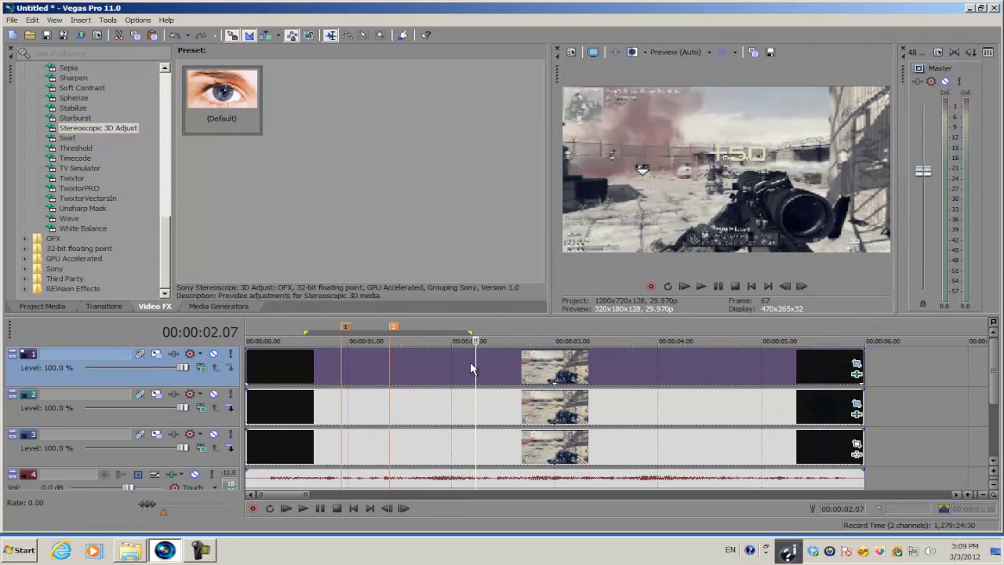
left_click(672, 52)
mouse_move(695, 81)
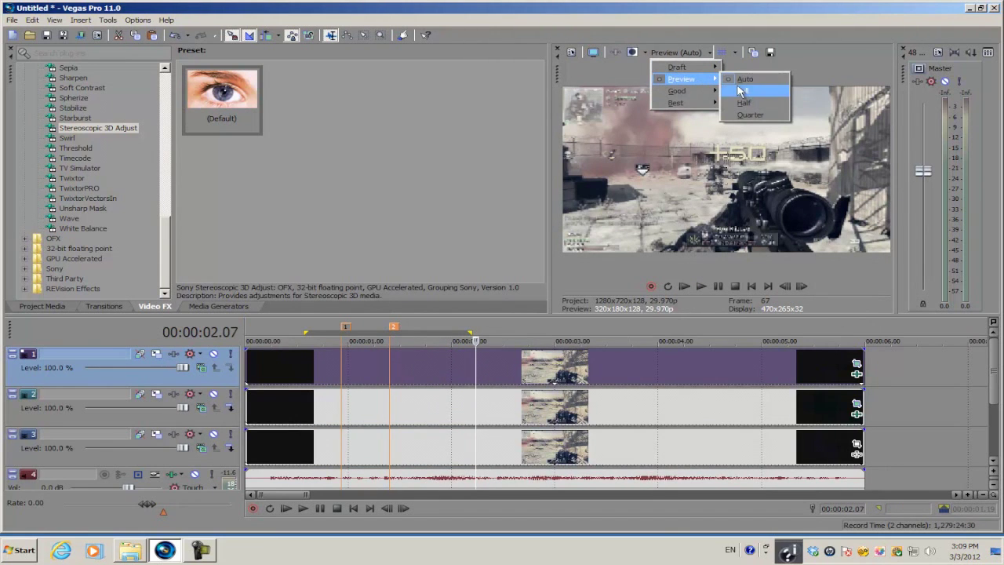
left_click(776, 103)
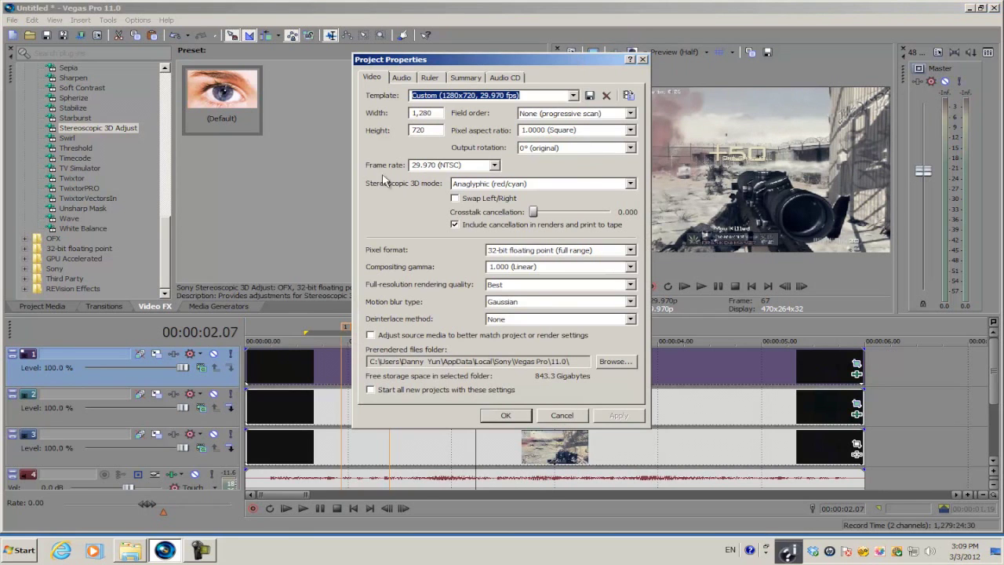
Accept Project Properties with its Anaglyphic (red/cyan) stereoscopic mode via OK
left_click(506, 415)
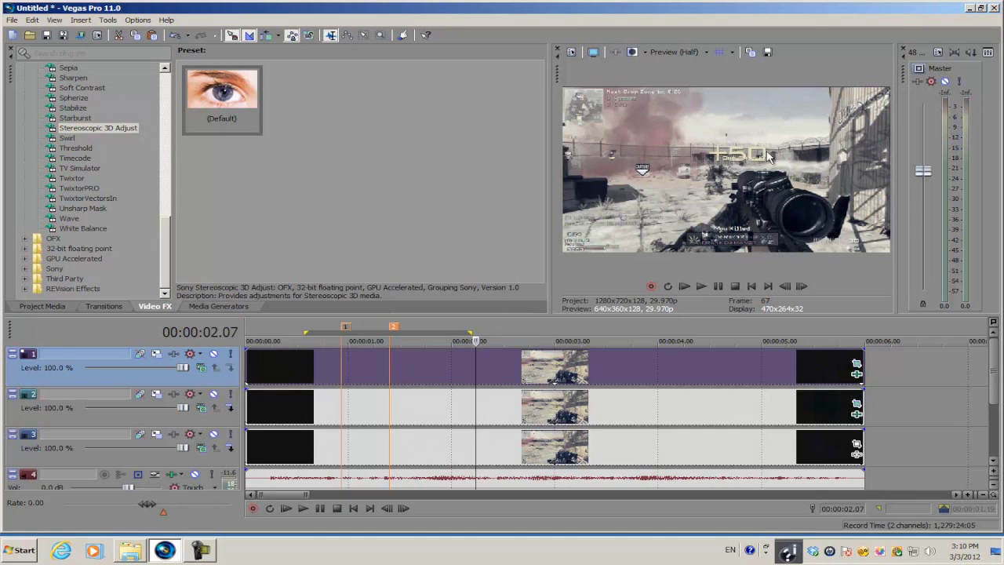
Apply the Saturation Adjust Default preset to the track 3 clip
scroll(497, 413, "down", 2)
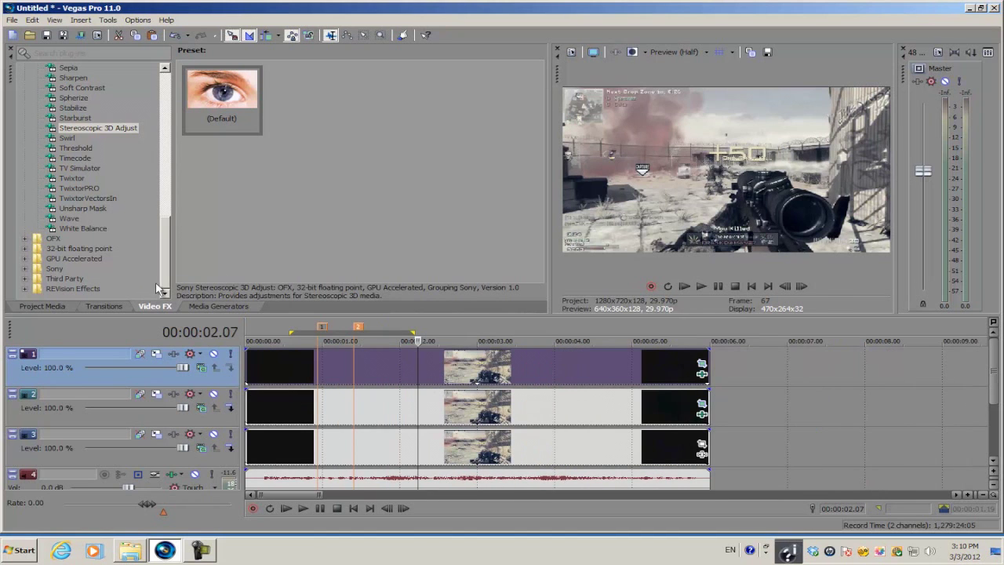
scroll(135, 221, "up", 3)
left_click(94, 147)
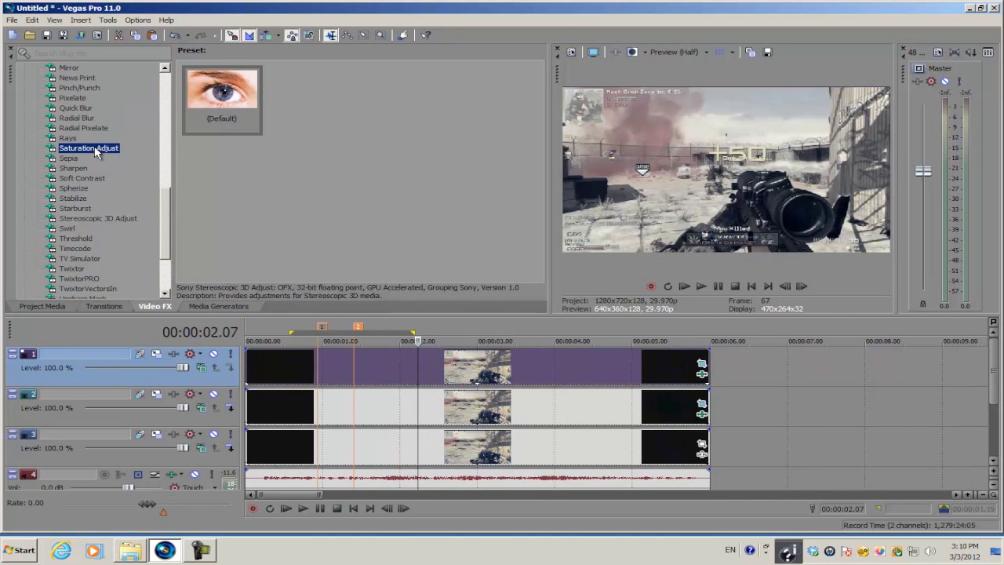
left_click_drag(222, 109, 647, 447)
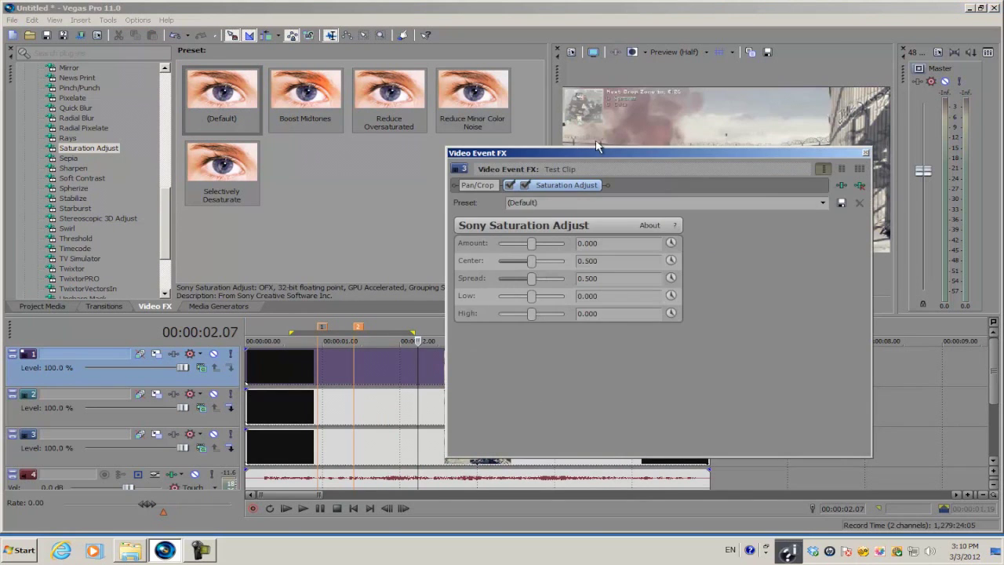
left_click_drag(601, 149, 287, 147)
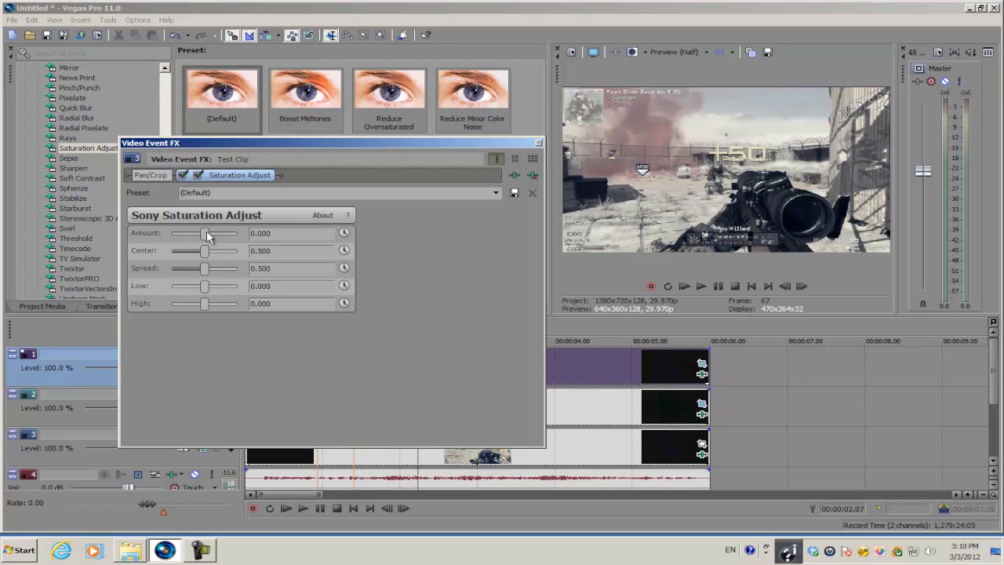
Set Saturation Adjust Amount 1.000, Center 0.000 and Spread 1.000, then close the settings
left_click_drag(206, 233, 226, 234)
left_click_drag(204, 255, 172, 256)
left_click_drag(207, 269, 271, 268)
left_click_drag(224, 233, 239, 233)
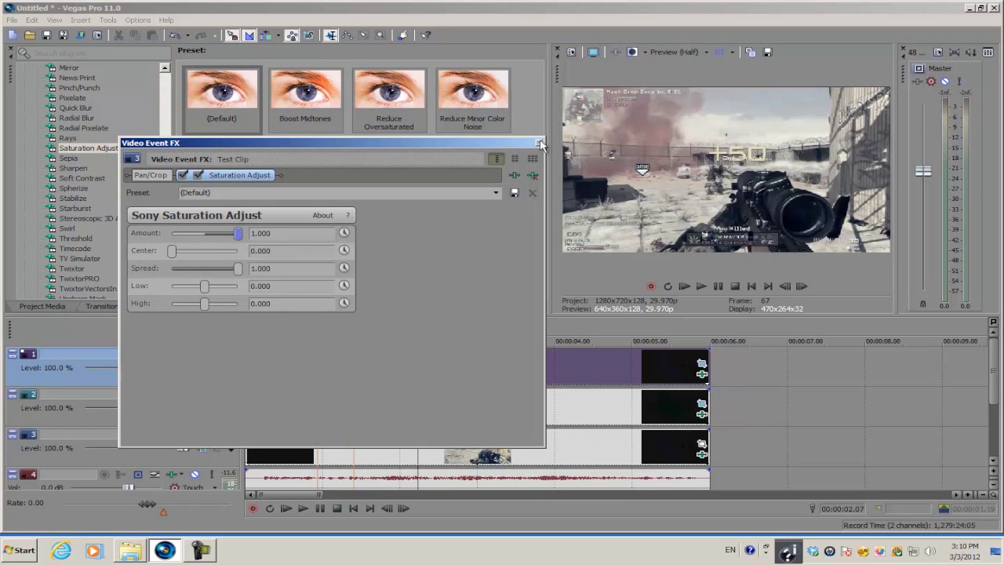
left_click(538, 142)
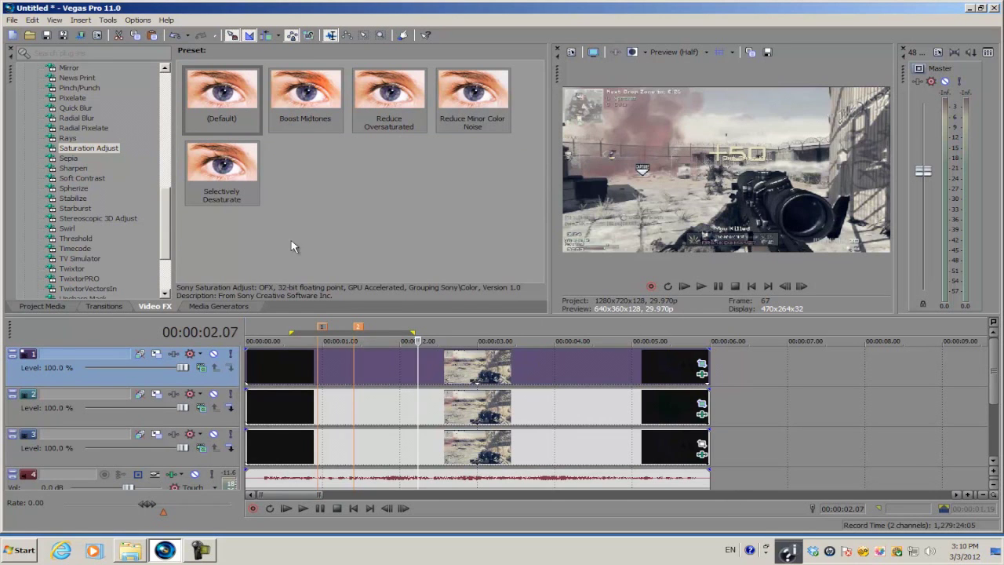
Jump across tracks 1–3 to 00:00:05.15 to view the near black-and-white footage
left_click(639, 421)
left_click(613, 453)
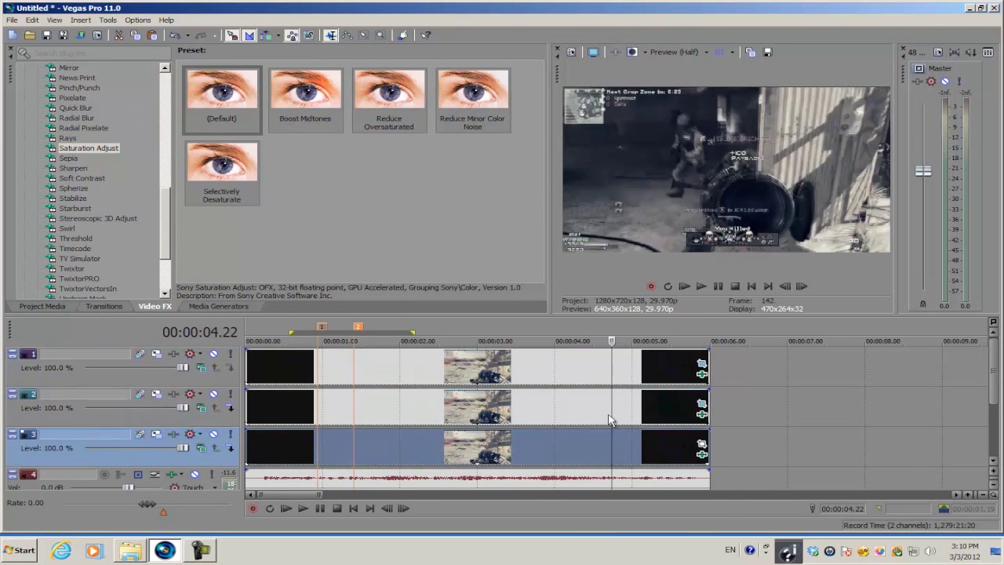
left_click(614, 373)
left_click(672, 416)
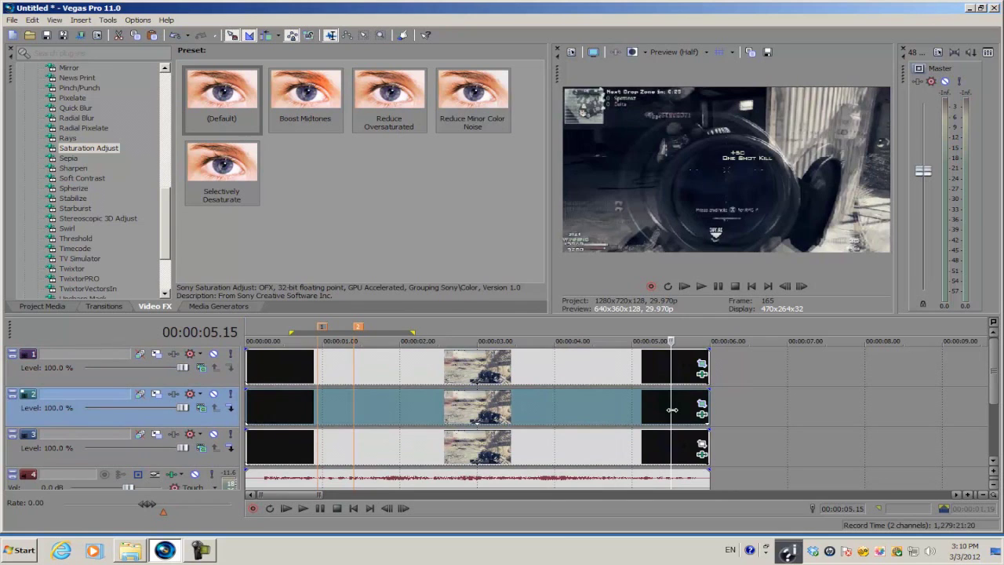